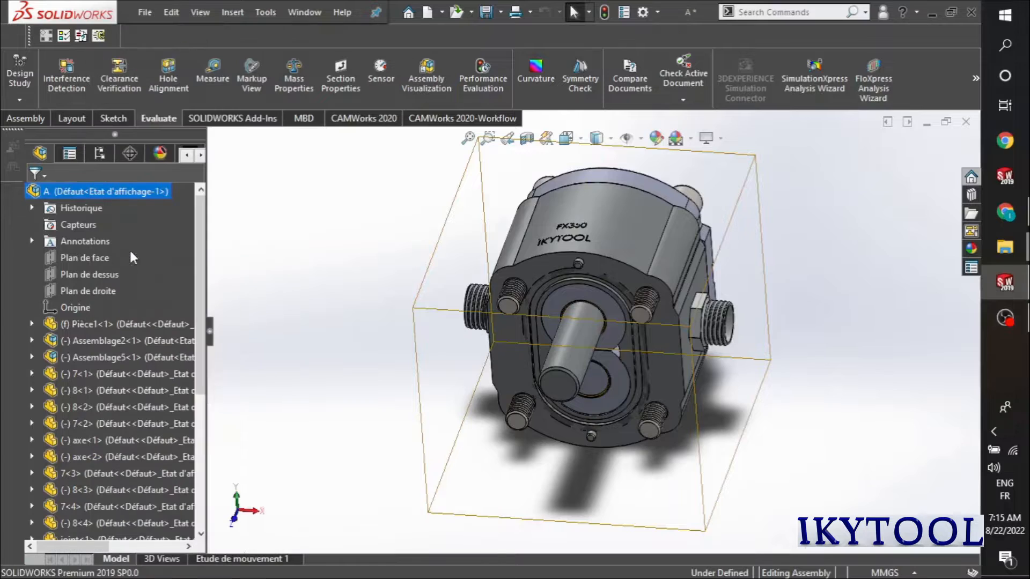
- Collapse the exploded view of the pump assembly and clear the selection
scroll(551, 312, "up", 3)
middle_click_drag(617, 316, 562, 325)
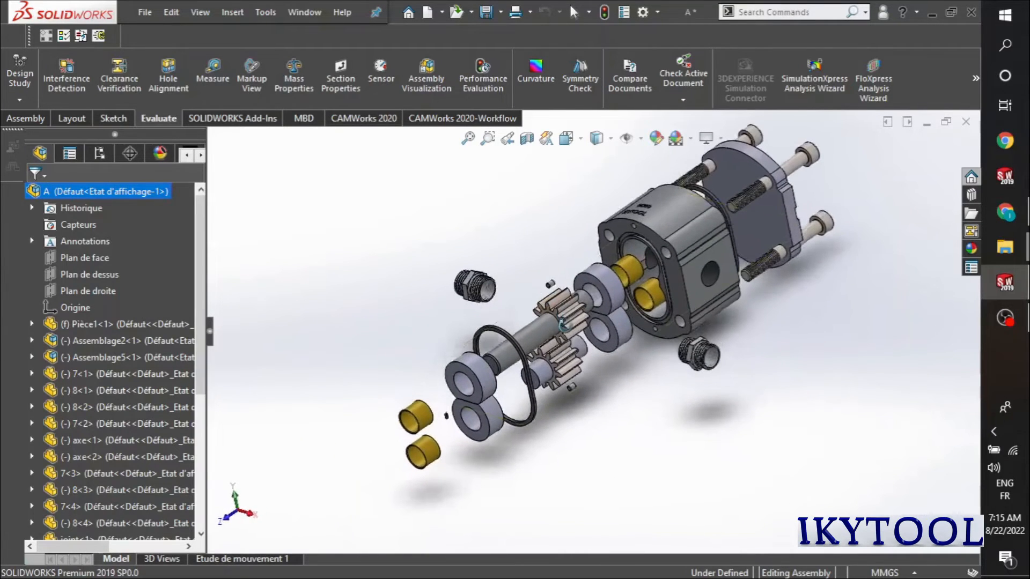
right_click(65, 196)
left_click(106, 252)
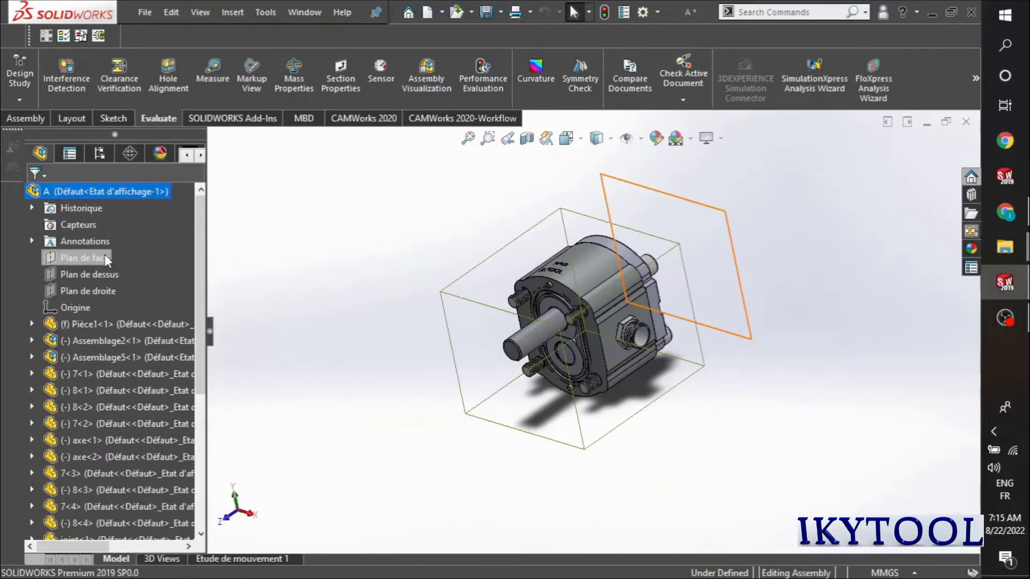
left_click(332, 234)
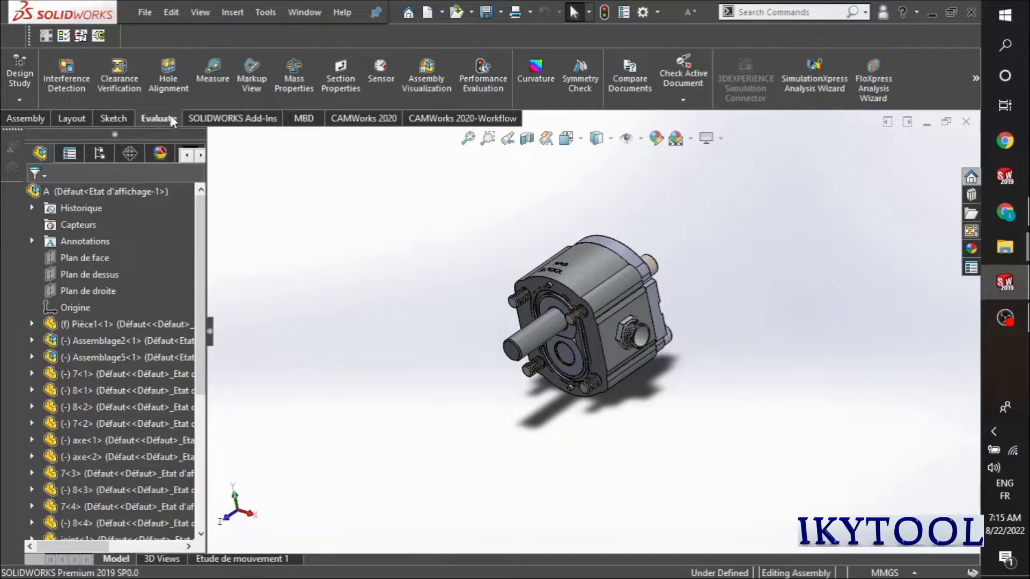
- Run Interference Detection on the whole A.SLDASM assembly with Excluded Components turned off
left_click(84, 88)
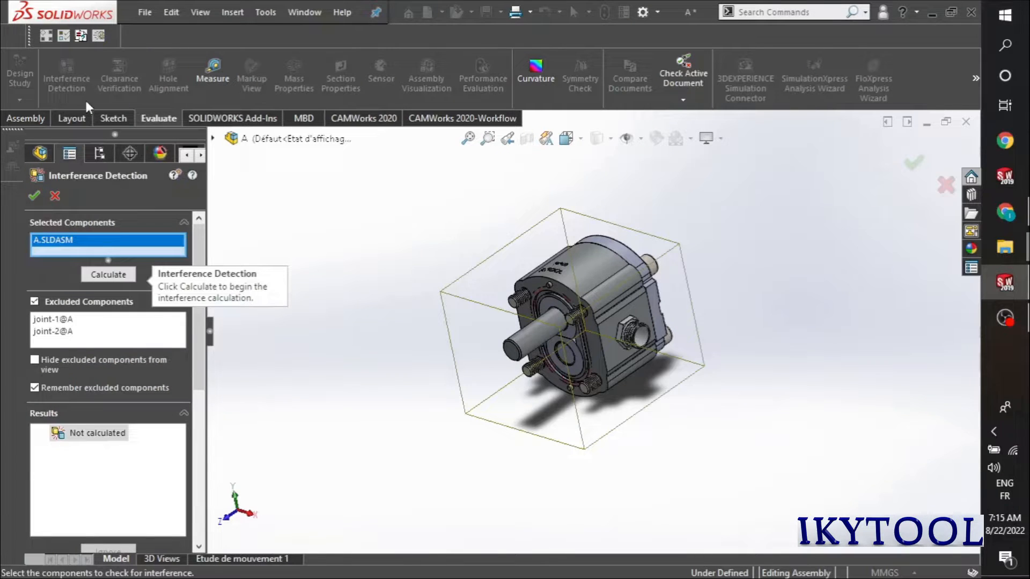
left_click(35, 302)
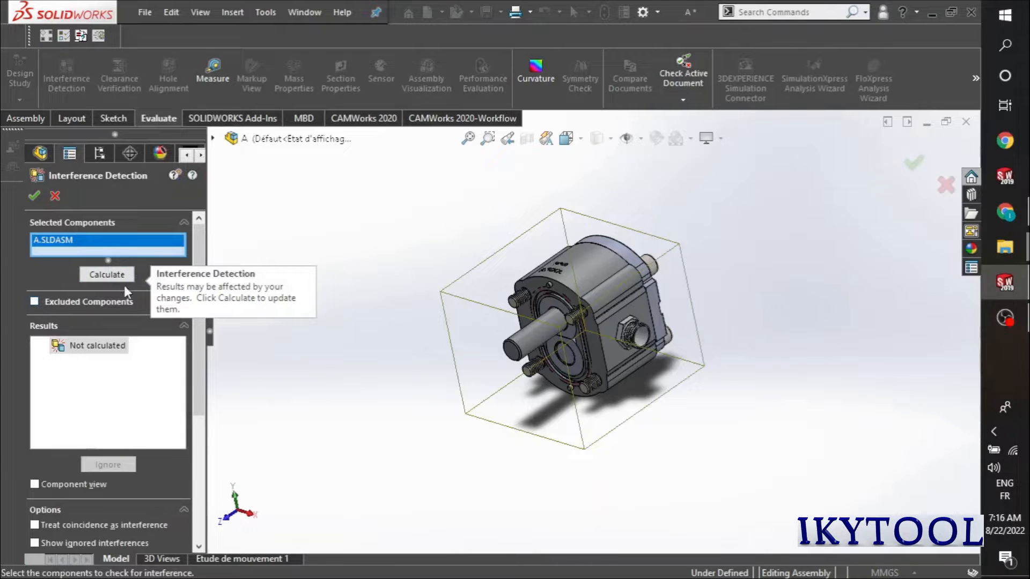
left_click(123, 276)
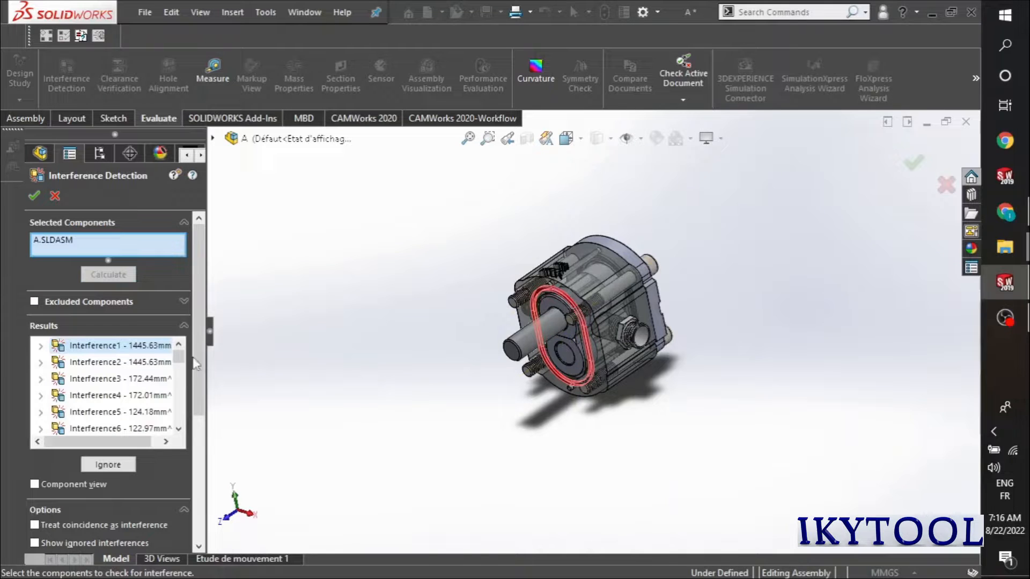
- Highlight Interference1 and Interference2 in turn to compare where they occur in the pump
mouse_move(179, 356)
left_mouse_down()
mouse_move(178, 428)
mouse_move(181, 350)
left_mouse_up()
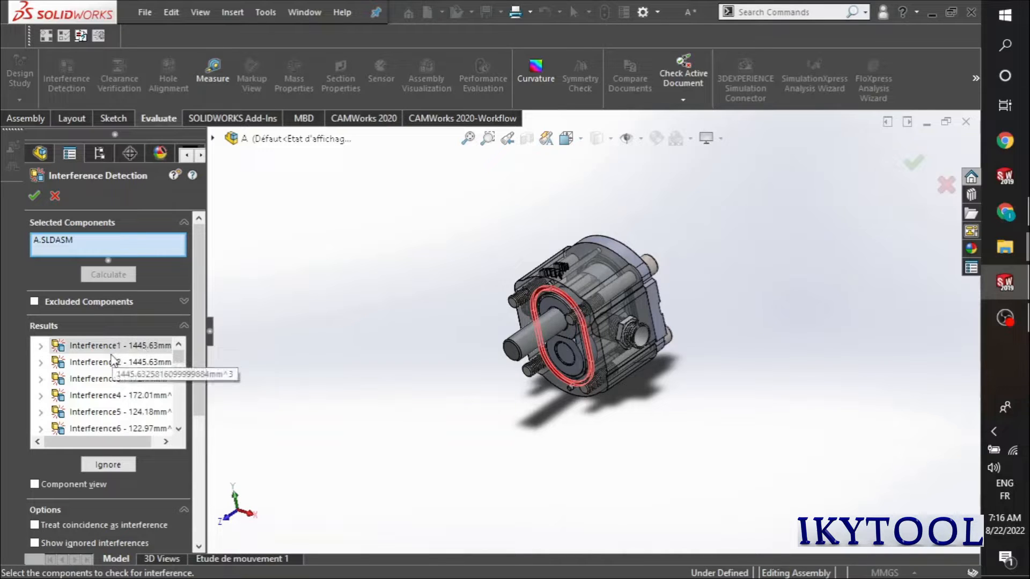
left_click(94, 367)
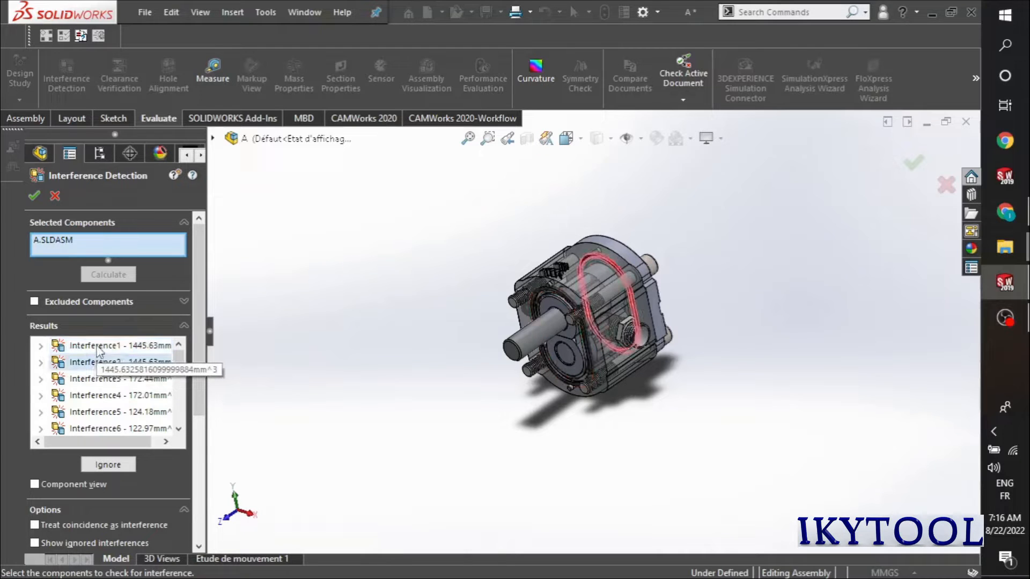
left_click(97, 349)
left_click(99, 364)
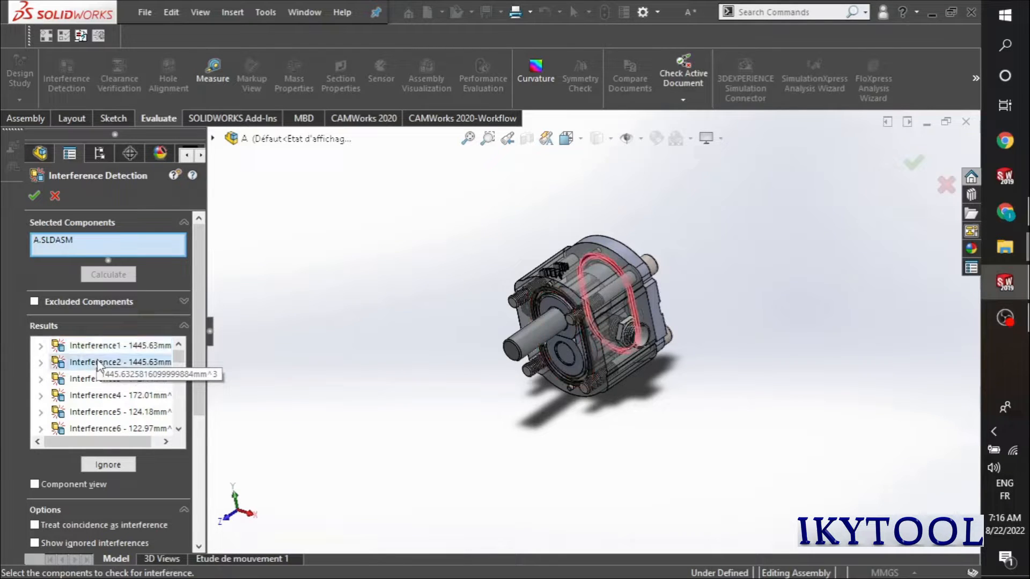
left_click(103, 351)
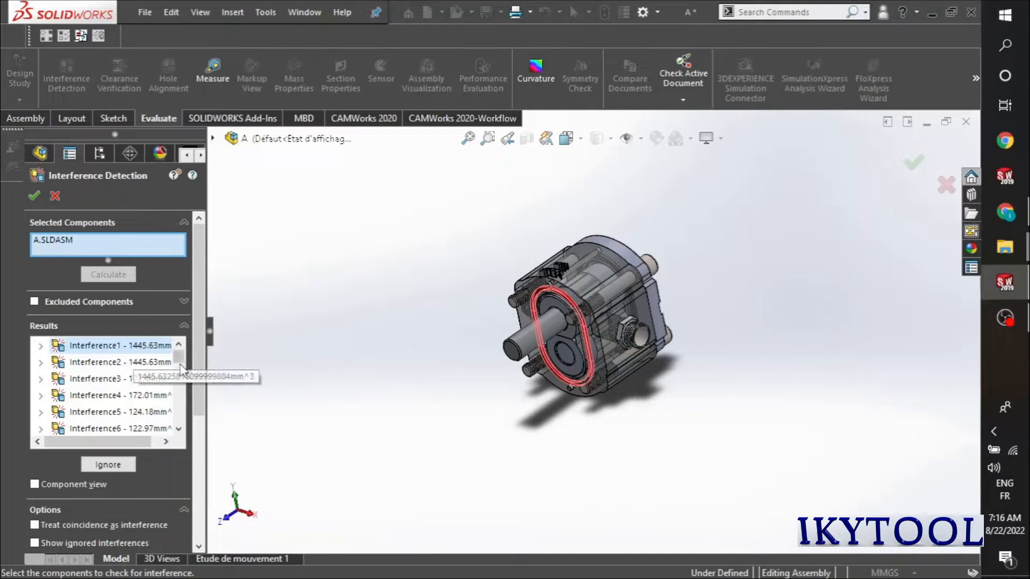
- Examine Interference6 through Interference9 by highlighting each one in the model
scroll(181, 381, "down", 2)
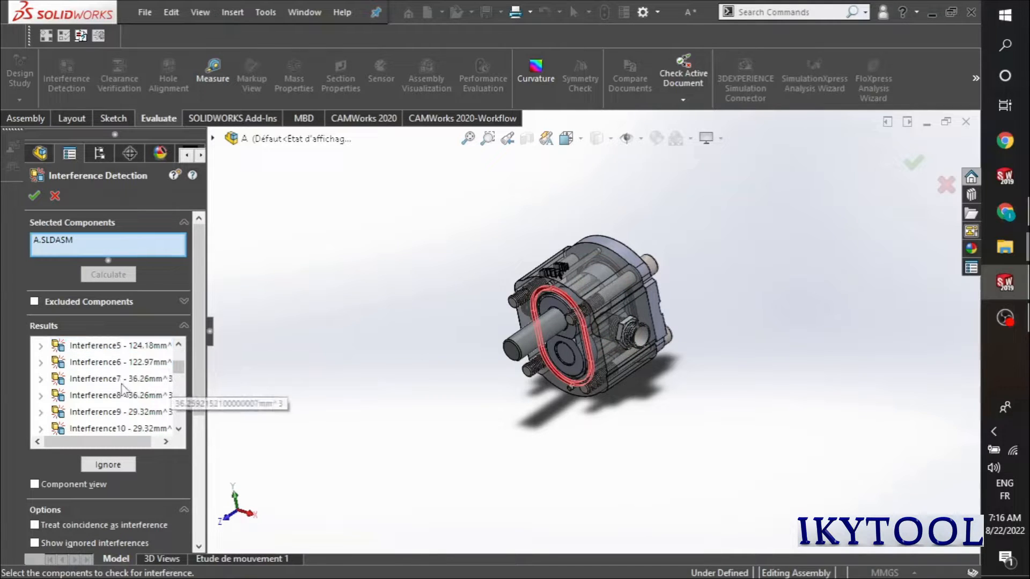
left_click(102, 379)
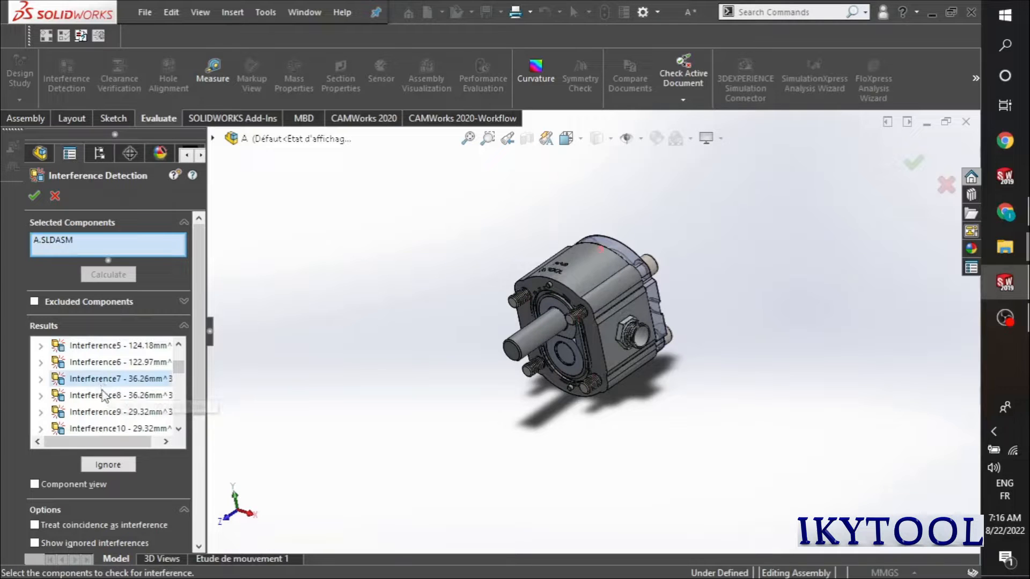
left_click(105, 398)
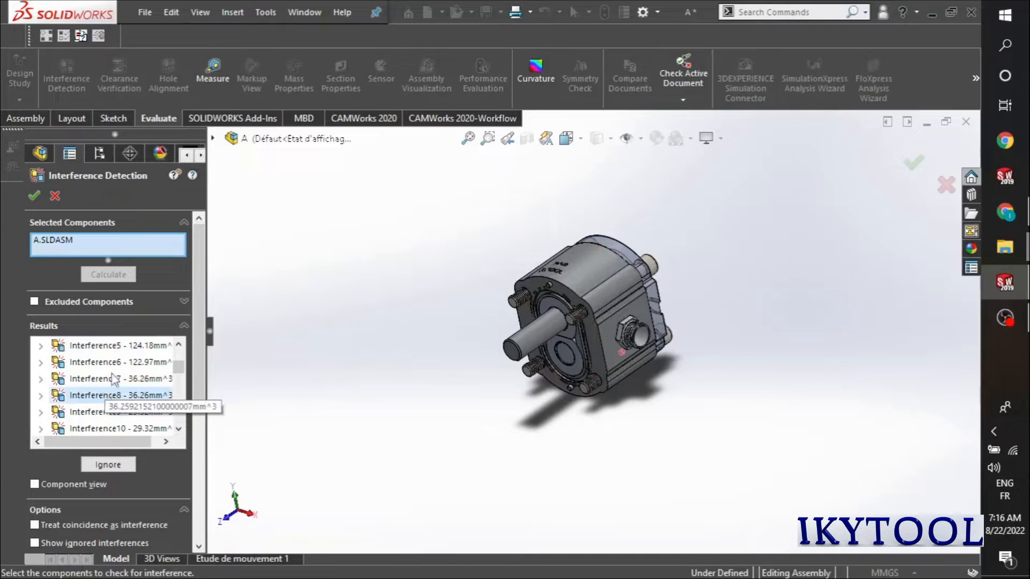
left_click(114, 368)
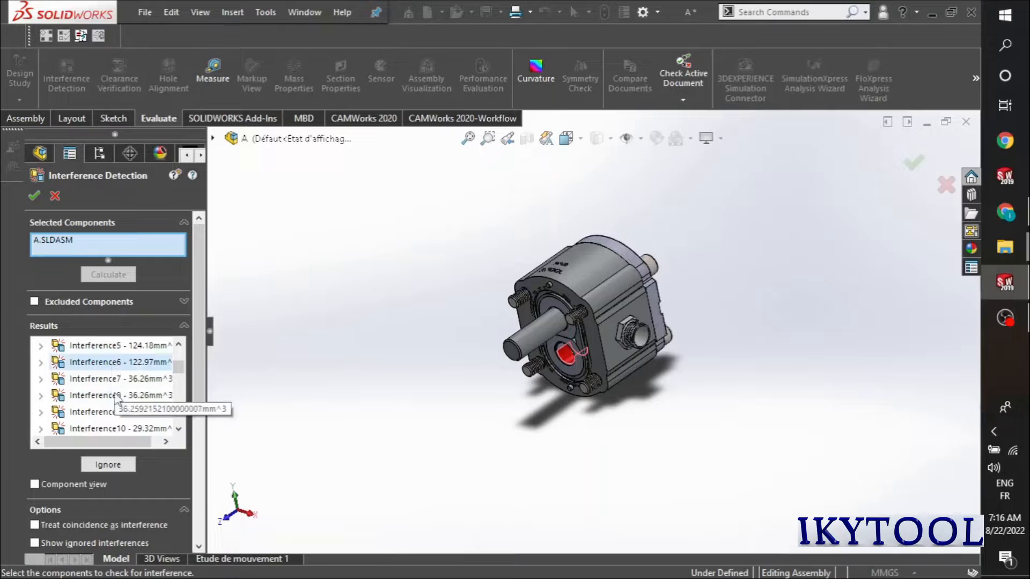
left_click(118, 414)
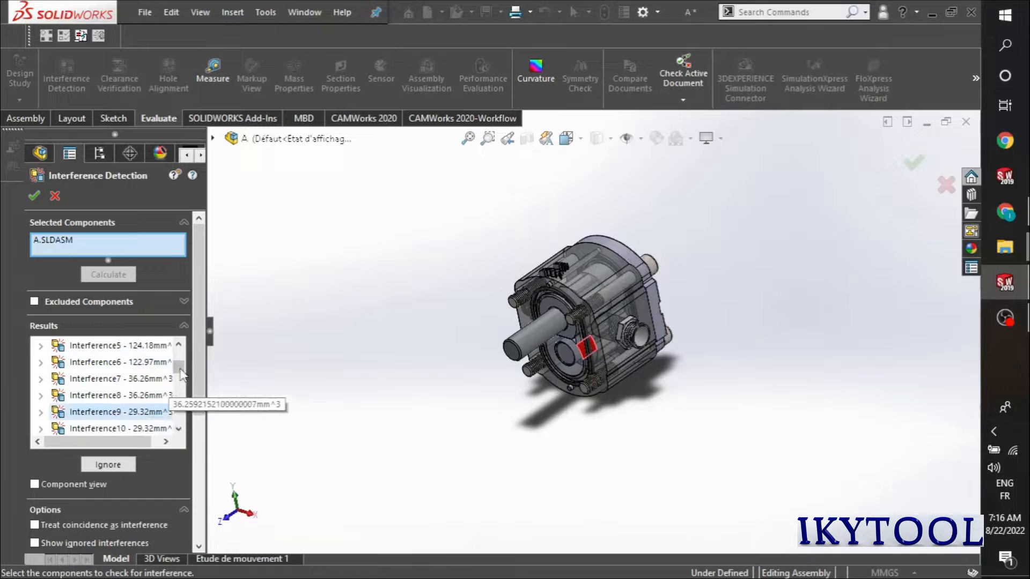
- Highlight Interference2 and set the non-interfering components to Hidden
left_click_drag(179, 367, 179, 348)
left_click(124, 346)
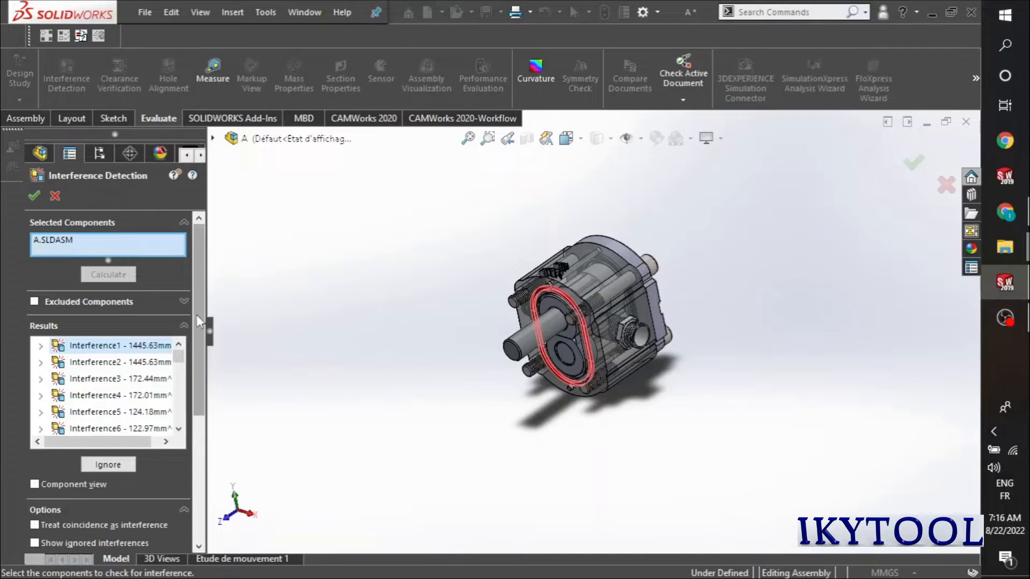
left_click(156, 364)
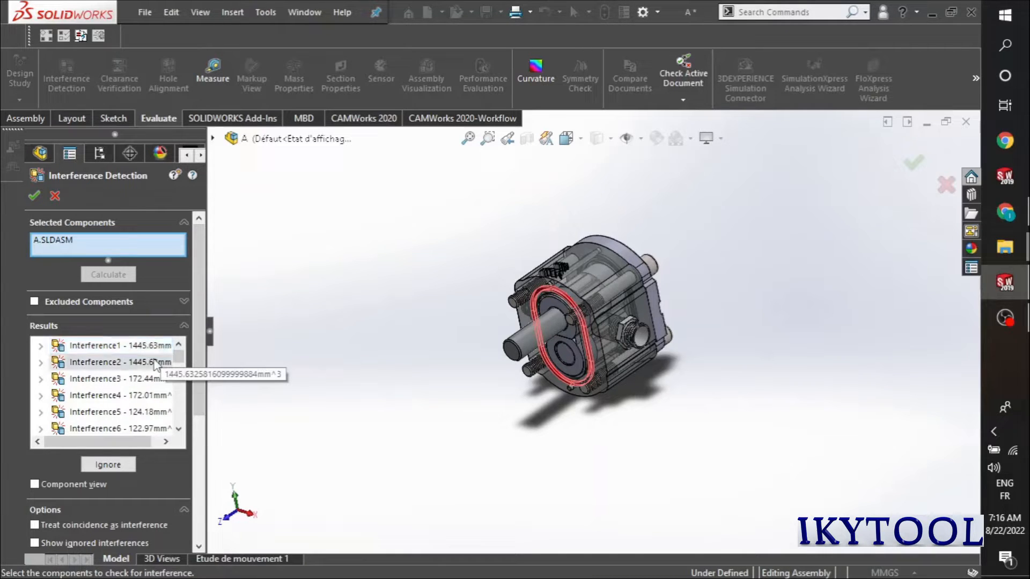
scroll(590, 321, "down", 3)
scroll(590, 320, "down", 2)
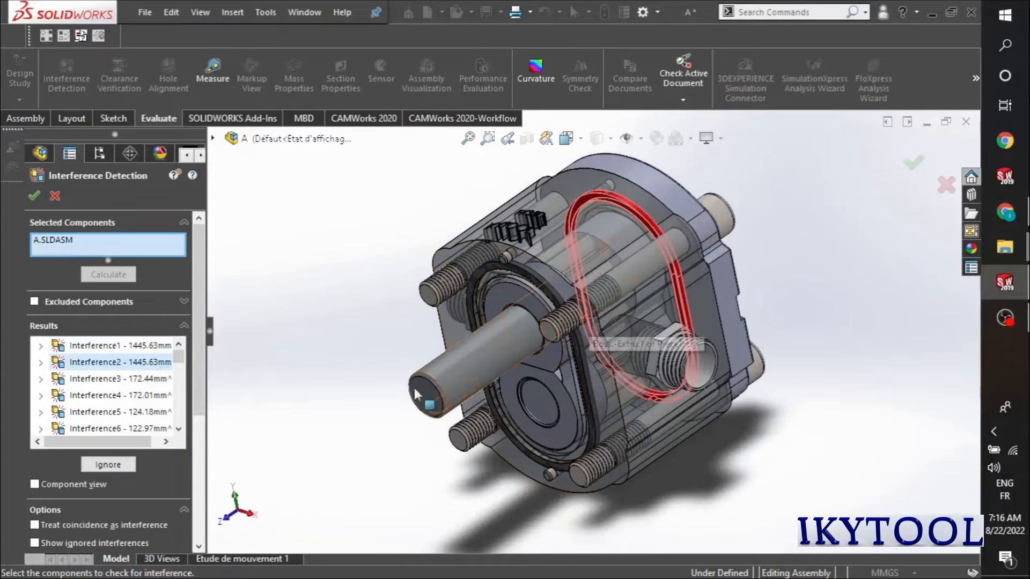
left_click_drag(196, 292, 188, 440)
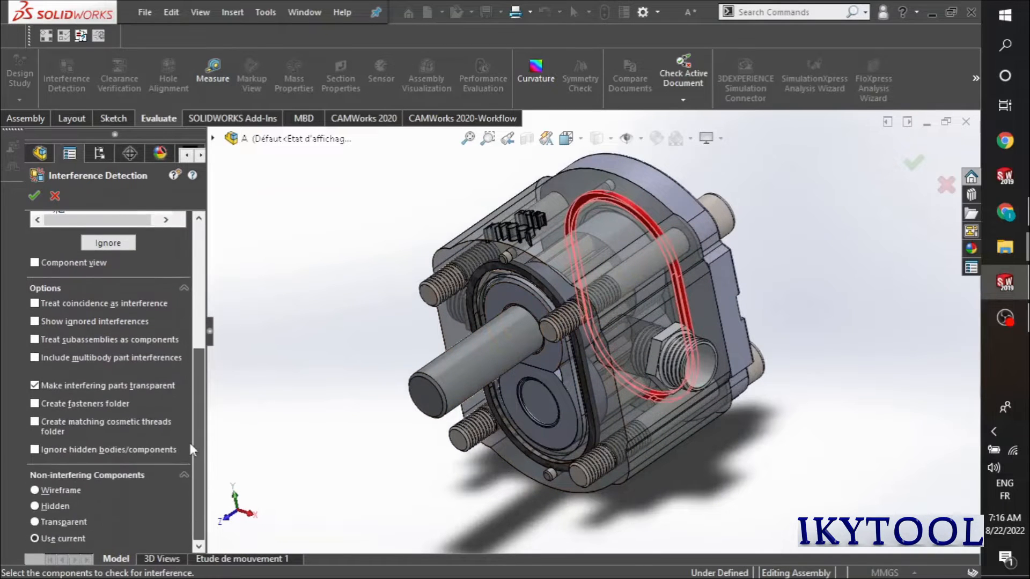
left_click(56, 506)
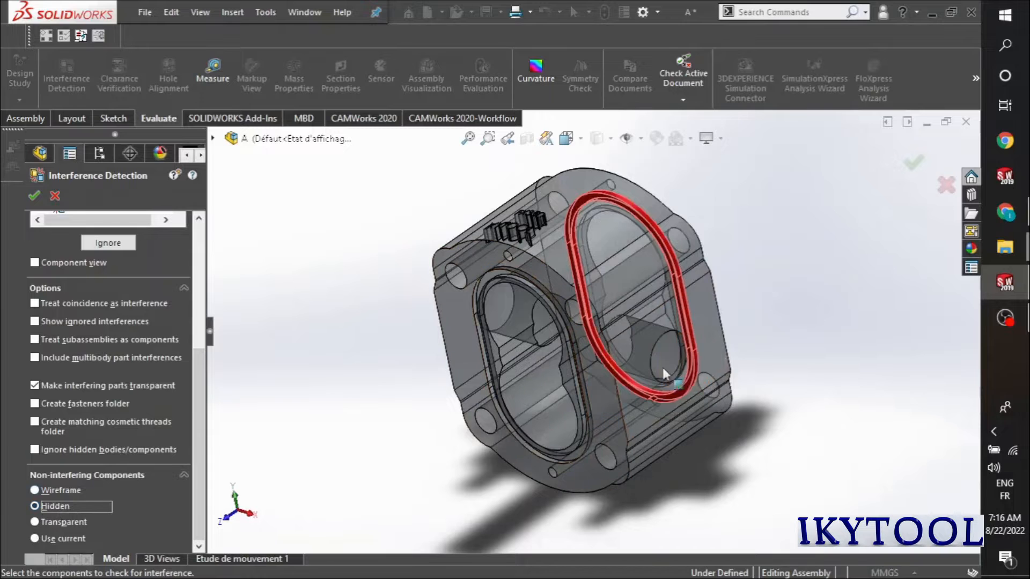
scroll(591, 292, "up", 1)
scroll(138, 294, "up", 2)
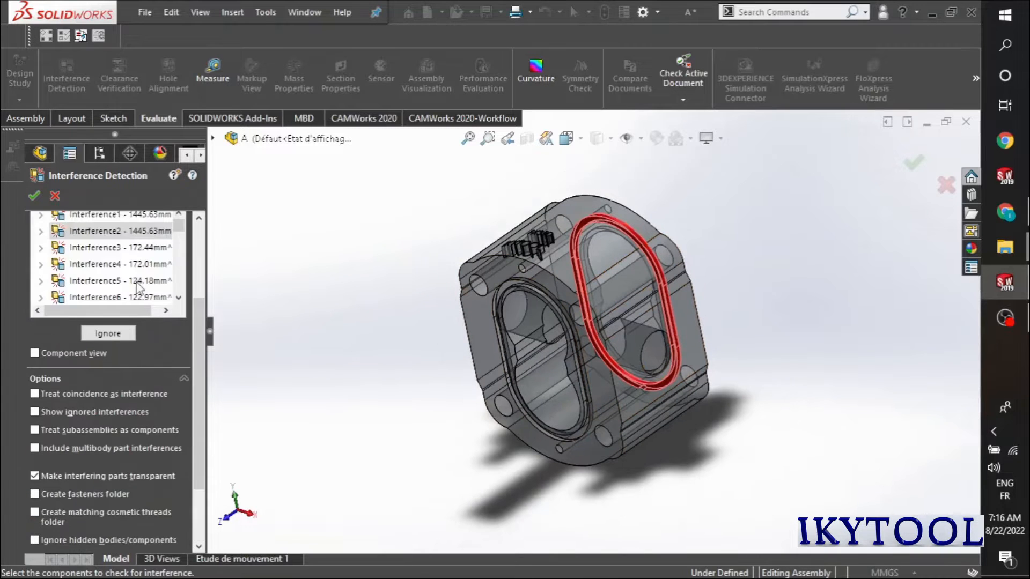
- Inspect Interference1 and Interference2 on the isolated pump body
left_click(123, 217)
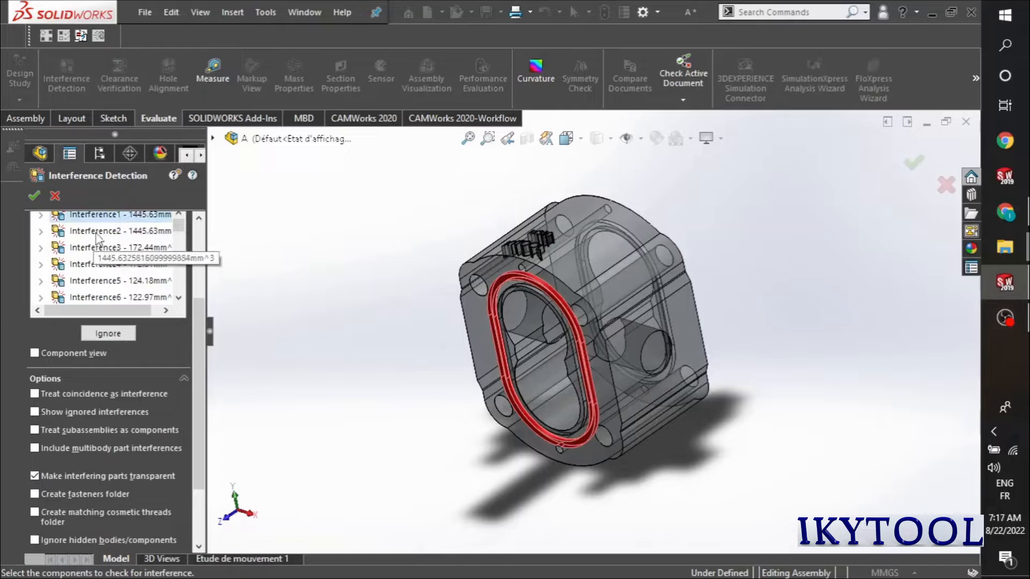
left_click(106, 234)
scroll(201, 247, "up", 3)
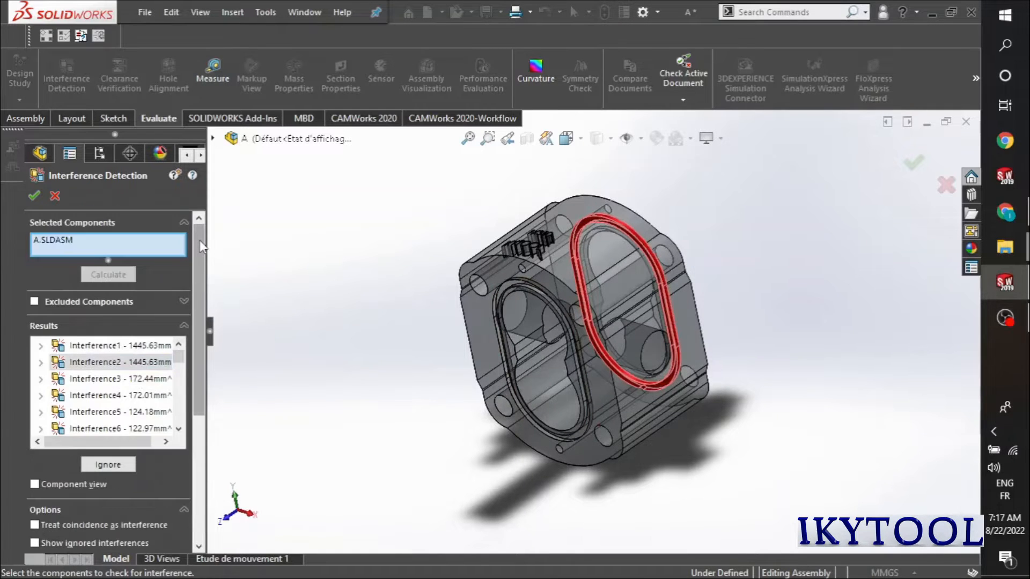
- Turn on Excluded Components and check the listed joint-1 and joint-2 entries
left_click(33, 302)
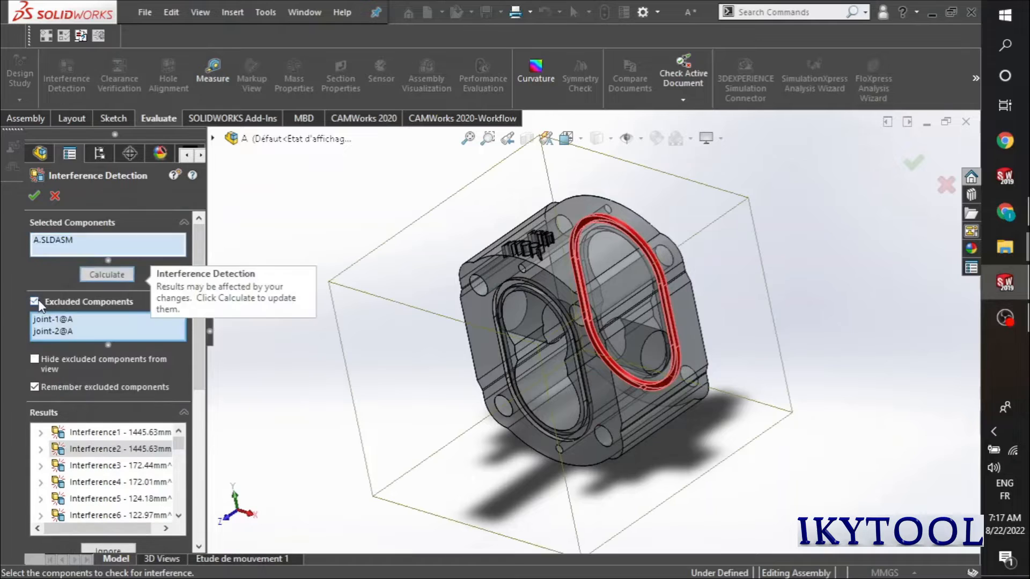
left_click(60, 320)
left_click(56, 332)
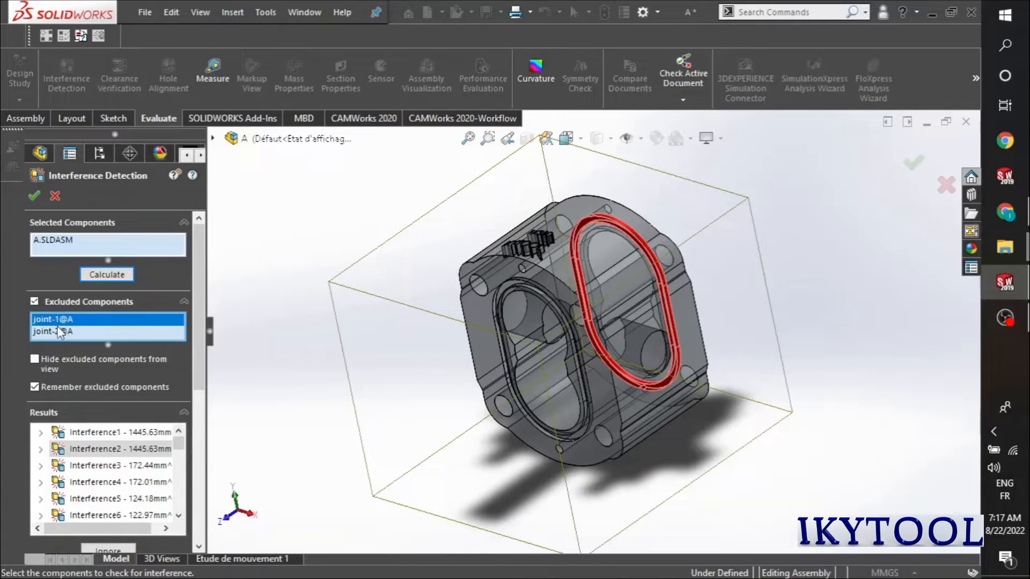
- Reselect joint<2> from the assembly tree so both joints are excluded, and recalculate the interferences
left_click(213, 138)
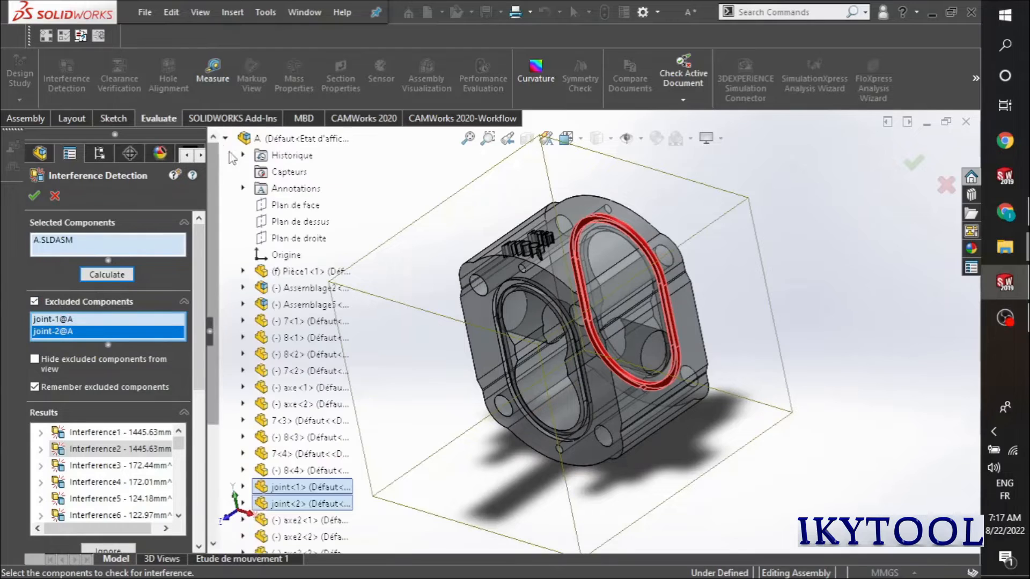
scroll(310, 403, "down", 3)
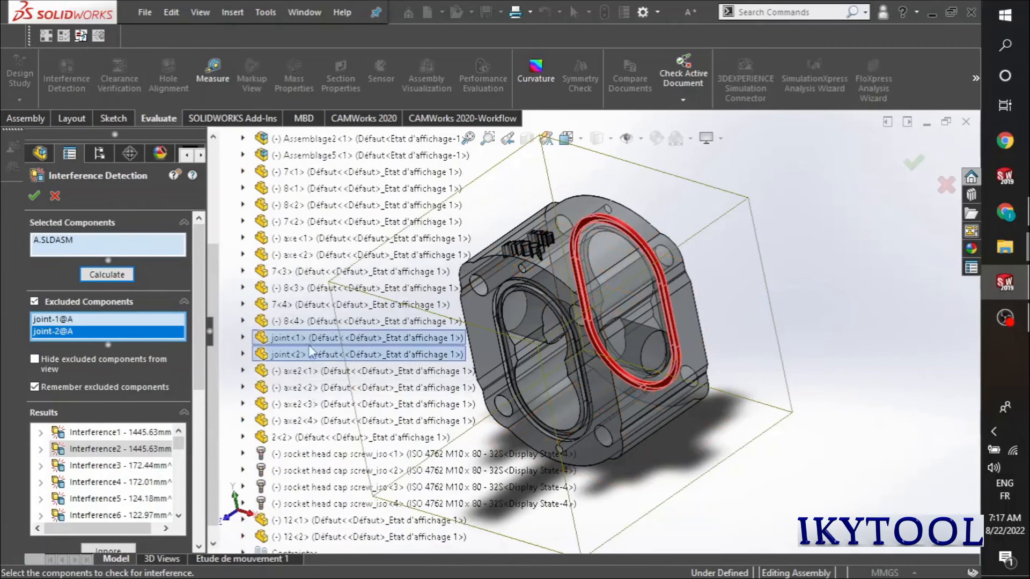
left_click(310, 354)
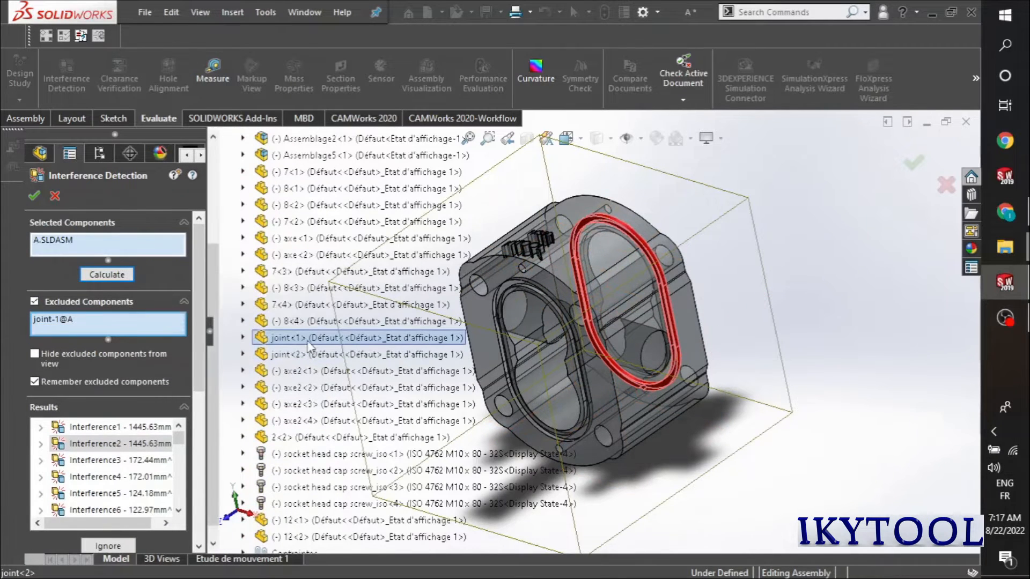
left_click(309, 343)
left_click(306, 338)
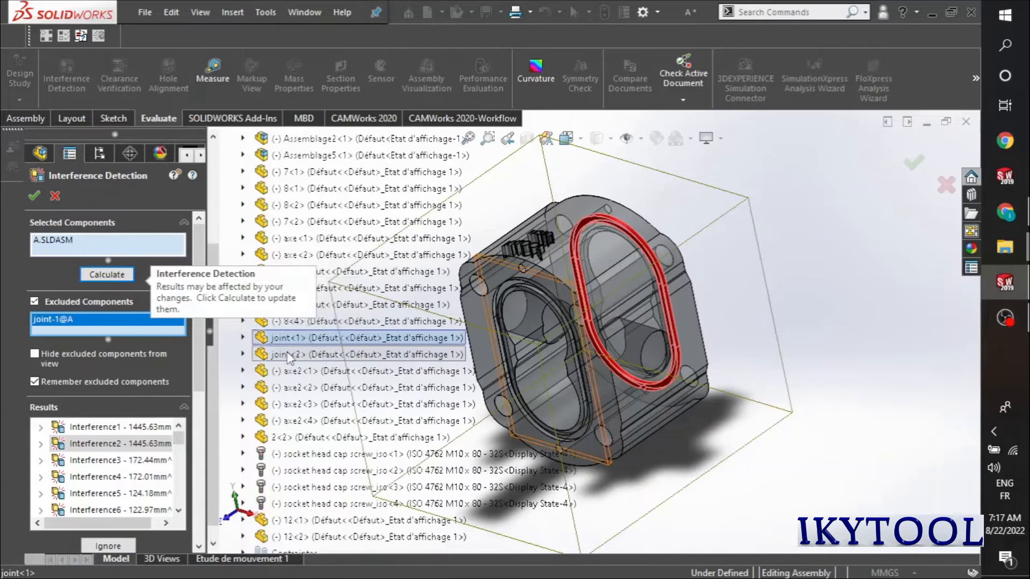
left_click(261, 355)
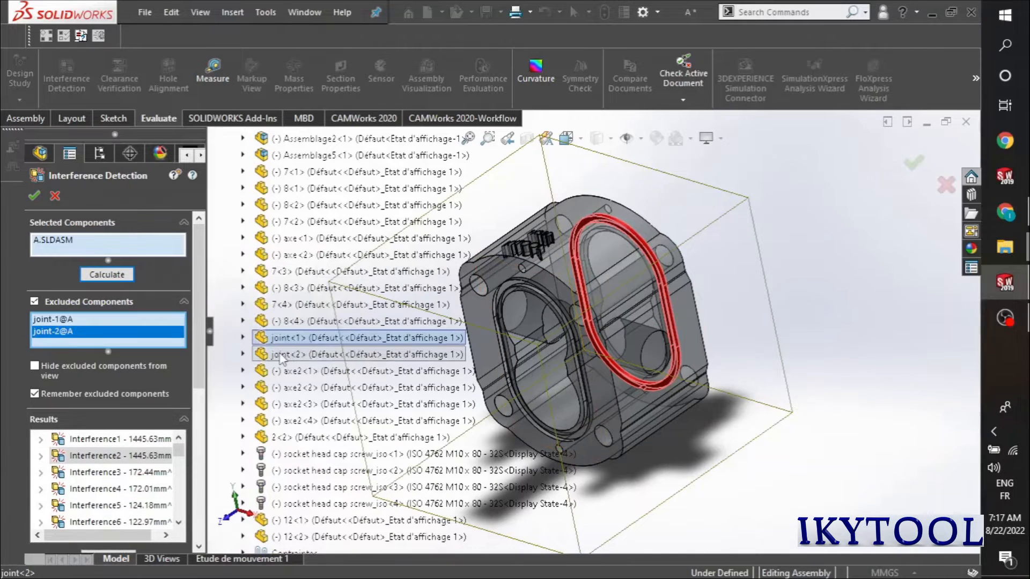
left_click(105, 275)
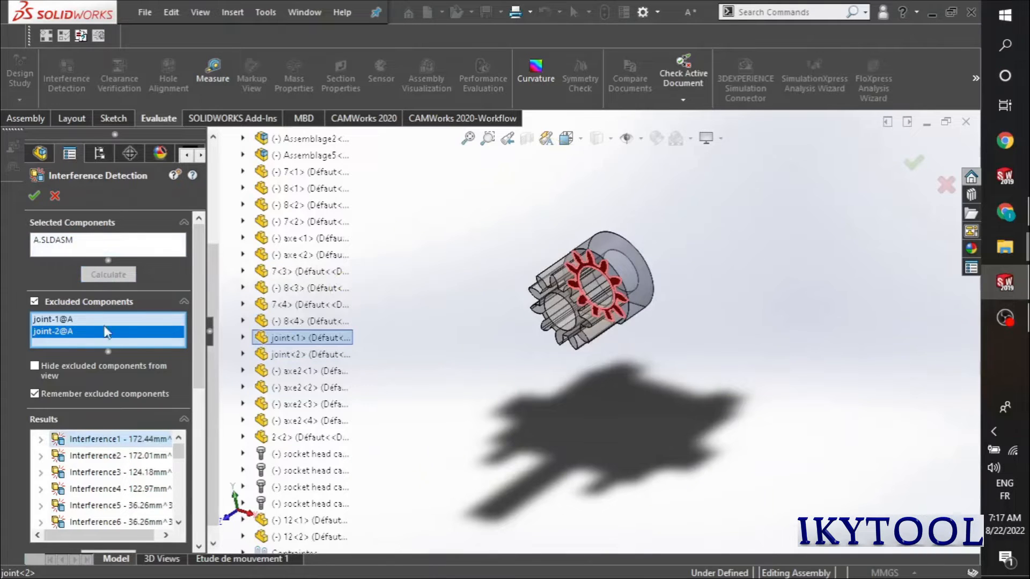
- Set the display of non-interfering components to Use current and return to the interference results
left_click_drag(195, 329, 142, 450)
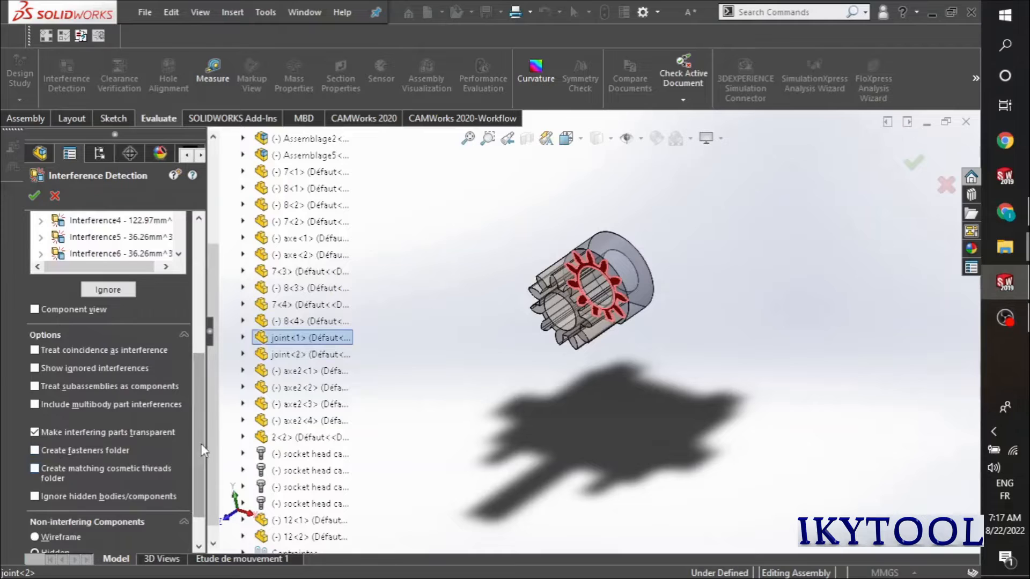
scroll(201, 443, "down", 2)
left_click(40, 539)
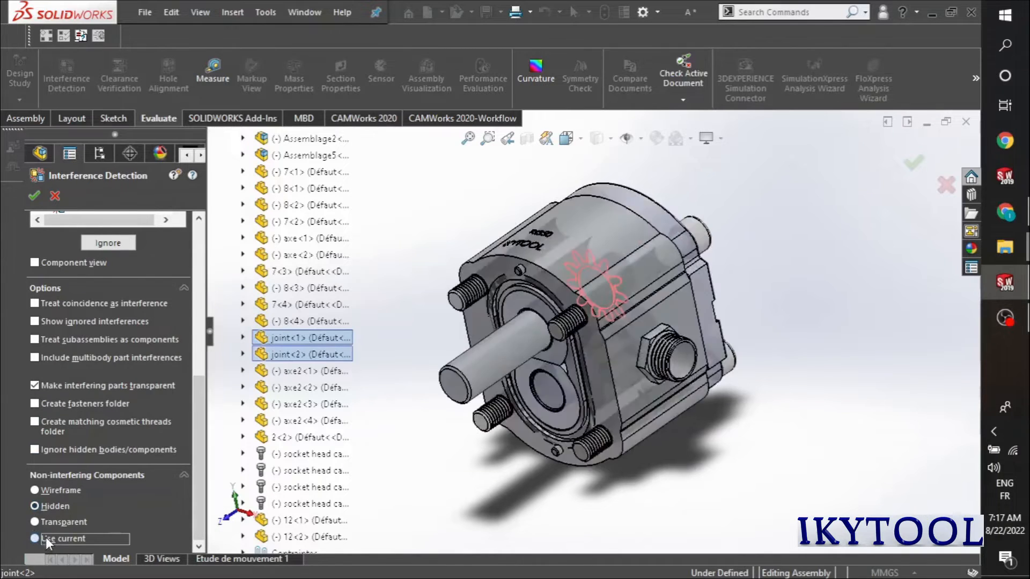
left_click_drag(194, 415, 189, 252)
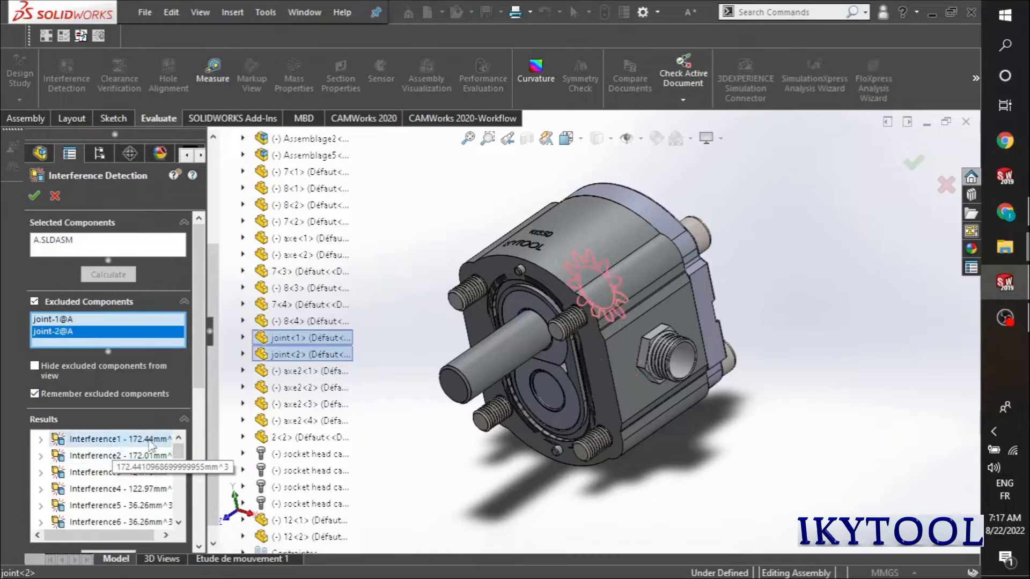
- Clear the joints from the excluded components and recalculate the assembly's interferences
right_click(62, 316)
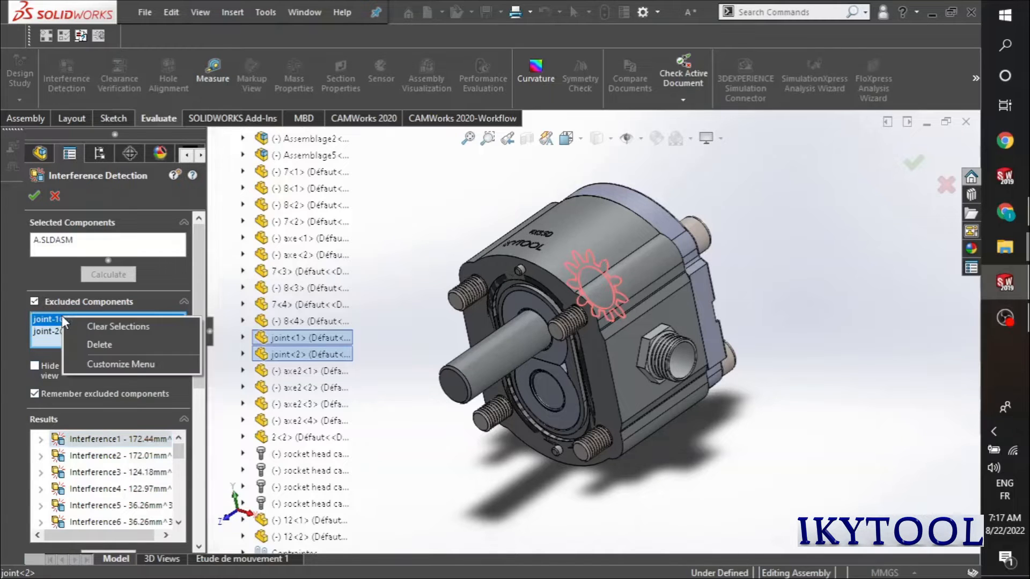
left_click(83, 327)
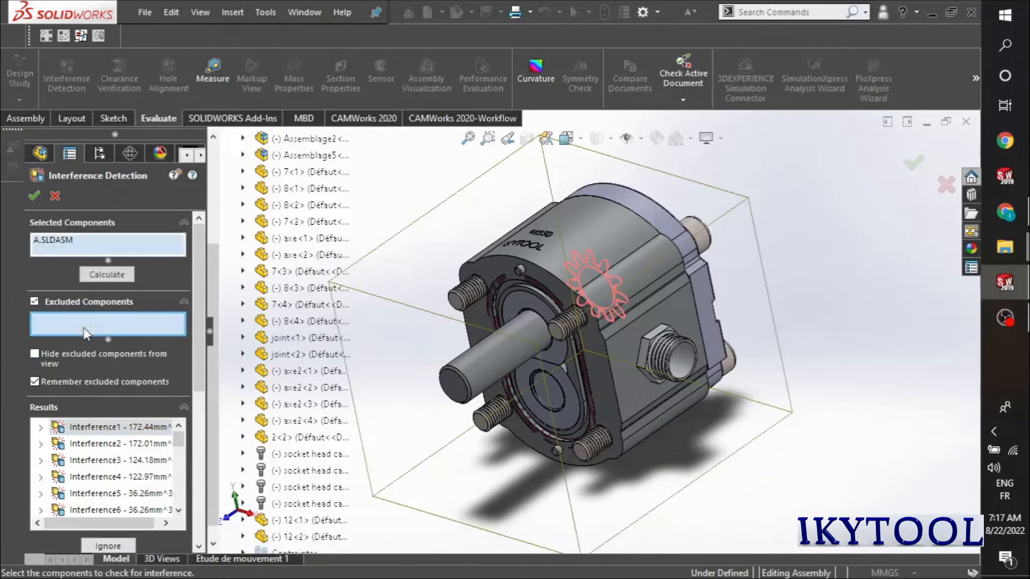
left_click(101, 273)
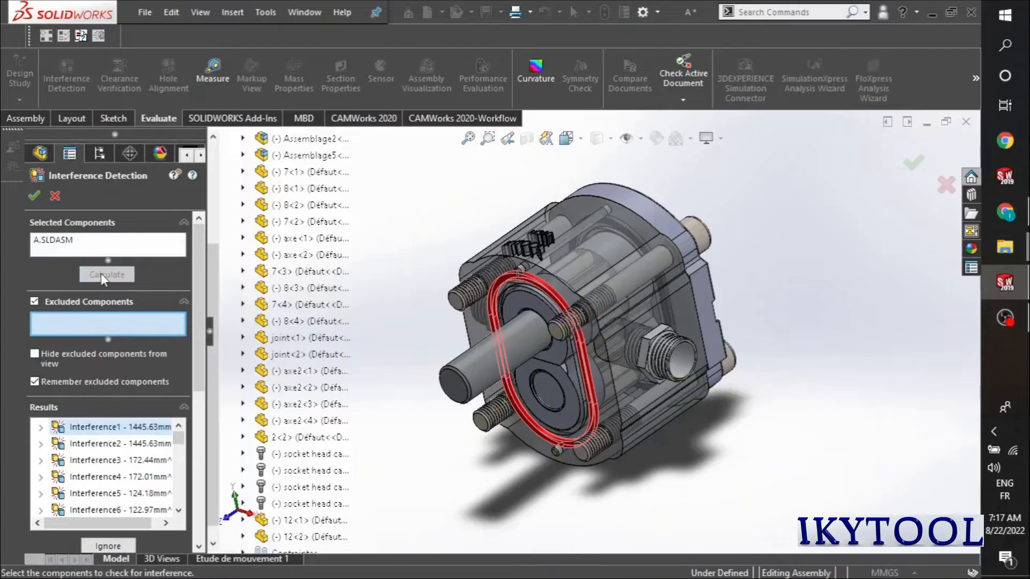
left_click(123, 429)
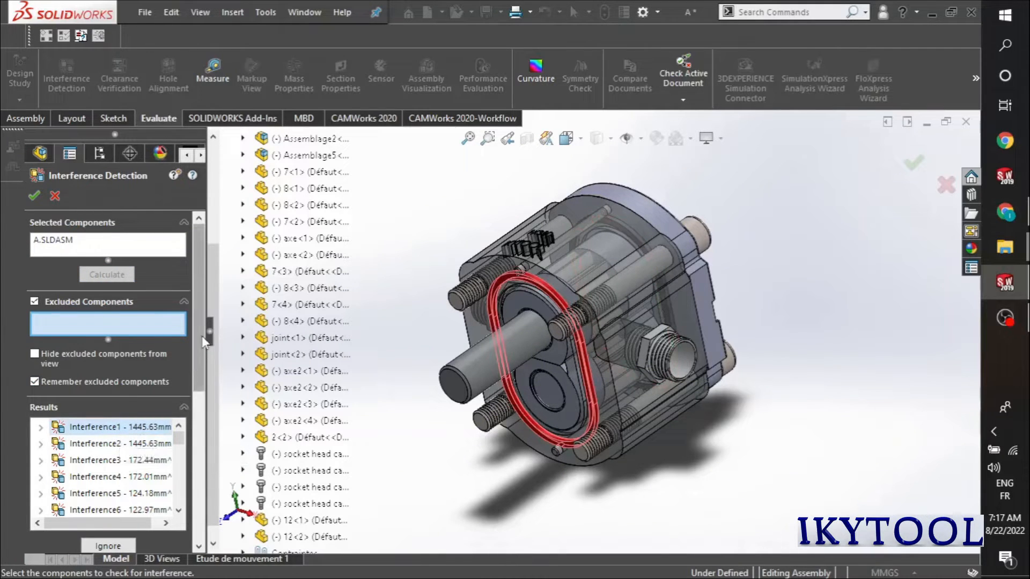
- Select Interference9 in the results and set the non-interfering components to Hidden
left_click_drag(201, 338, 184, 388)
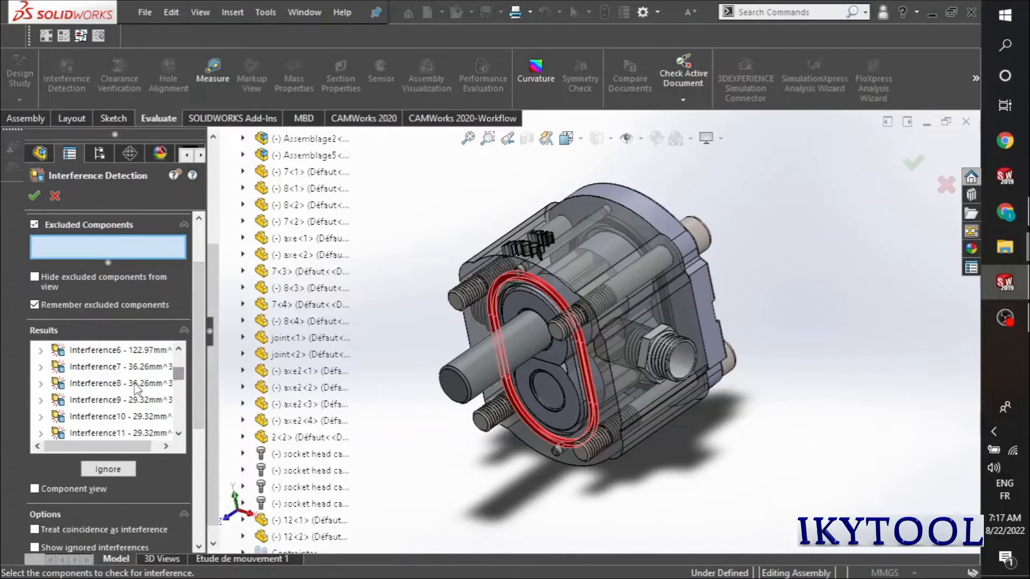
left_click(134, 383)
left_click(134, 401)
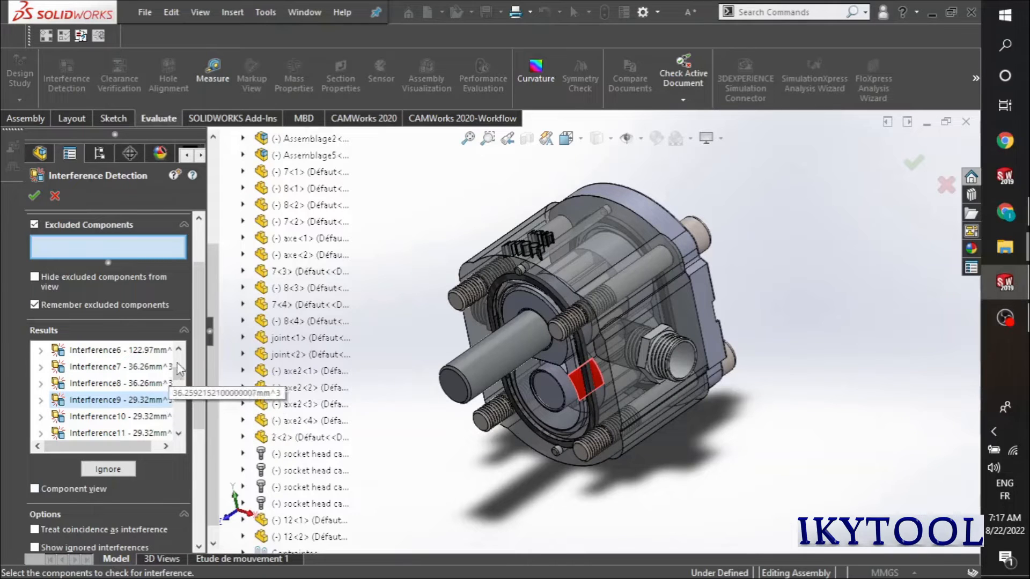
left_click_drag(196, 362, 179, 486)
left_click(47, 503)
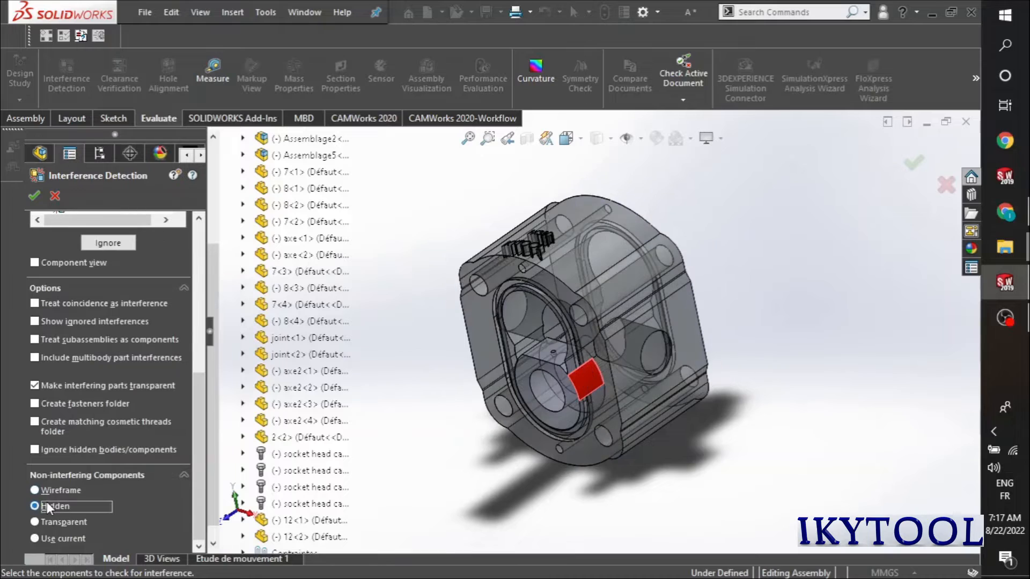
- Examine the highlighted Interference9 volume between part 7<3> and the pump body Pièce1, and close Interference Detection
scroll(575, 388, "down", 4)
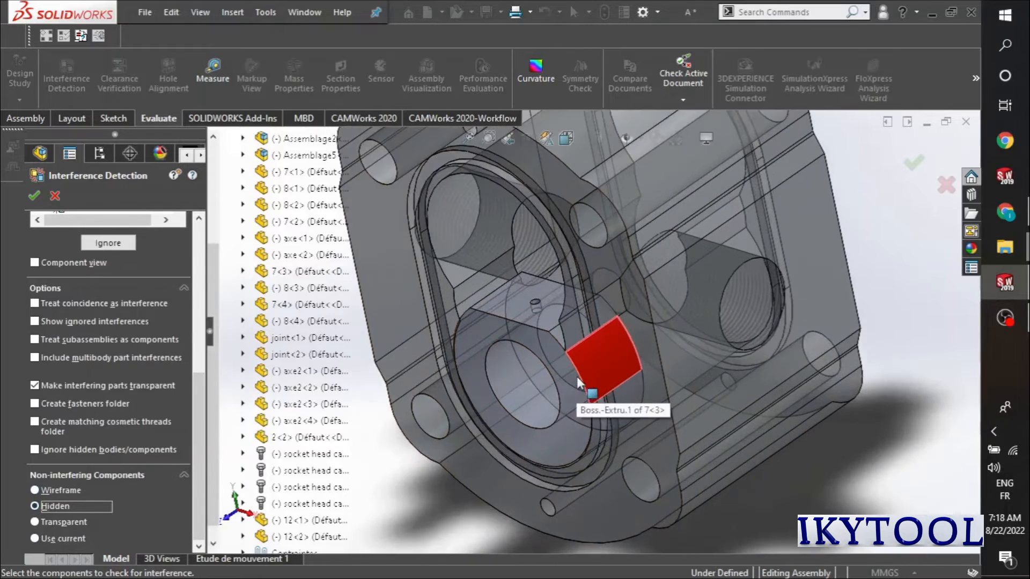
middle_click_drag(576, 387, 612, 327)
scroll(569, 363, "down", 8)
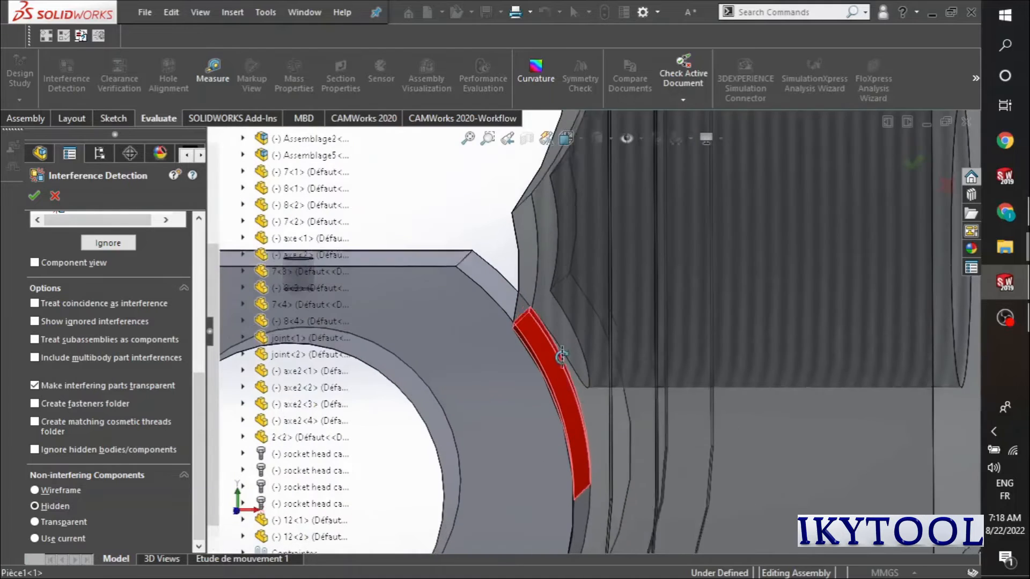
middle_click_drag(565, 356, 559, 360)
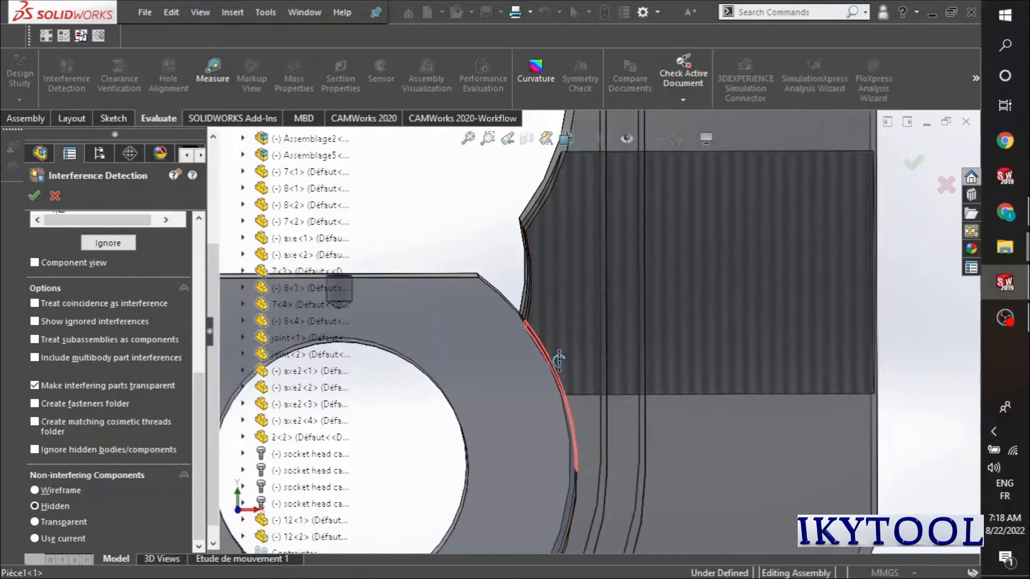
scroll(559, 360, "up", 10)
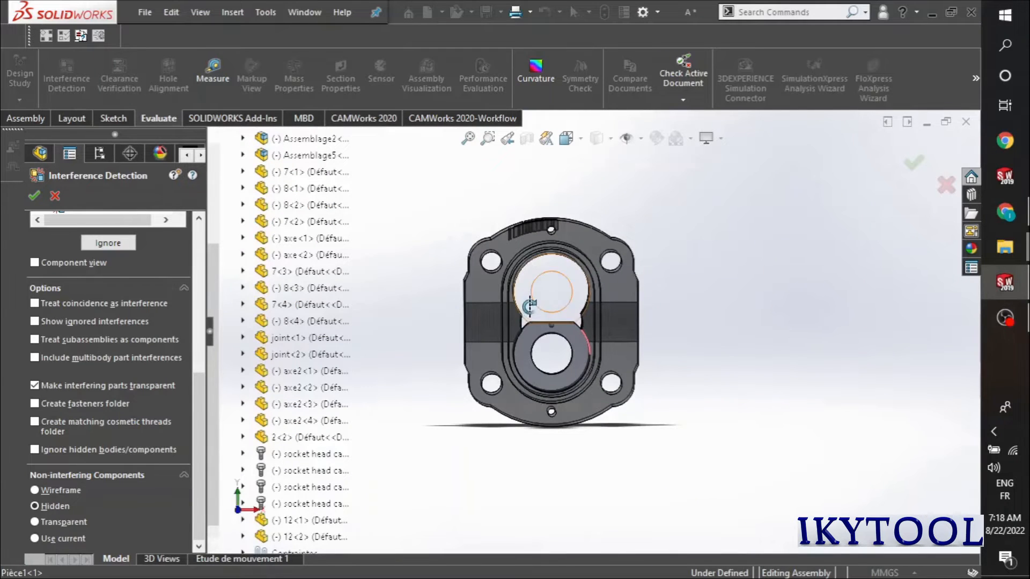
middle_click_drag(530, 305, 505, 338)
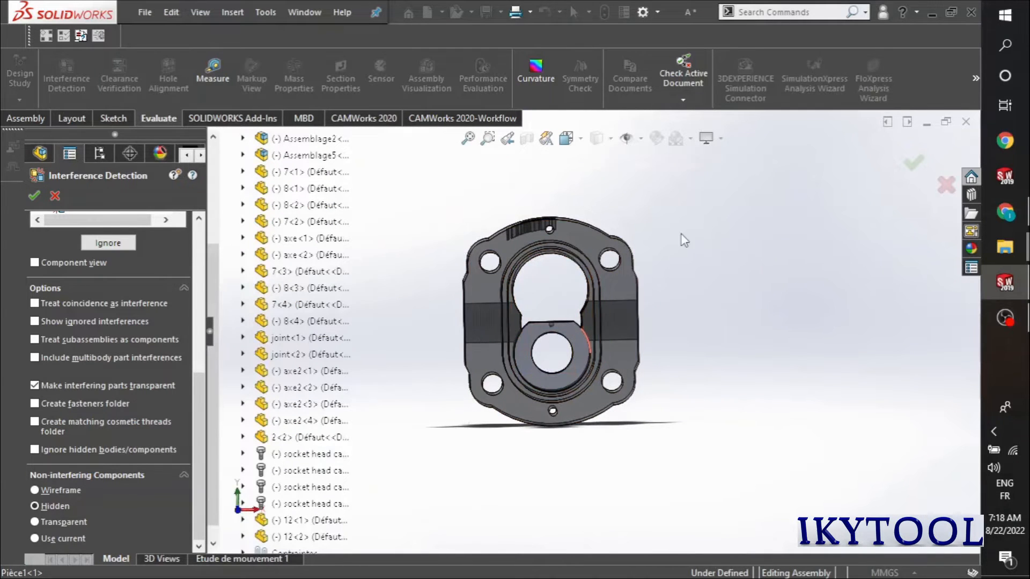
scroll(673, 246, "up", 3)
scroll(489, 214, "down", 2)
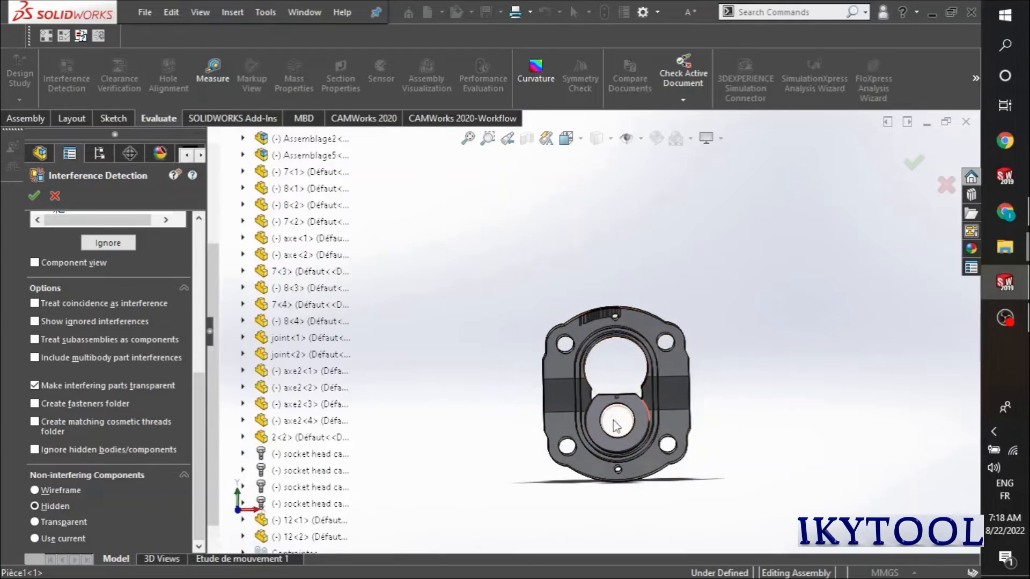
scroll(617, 445, "down", 2)
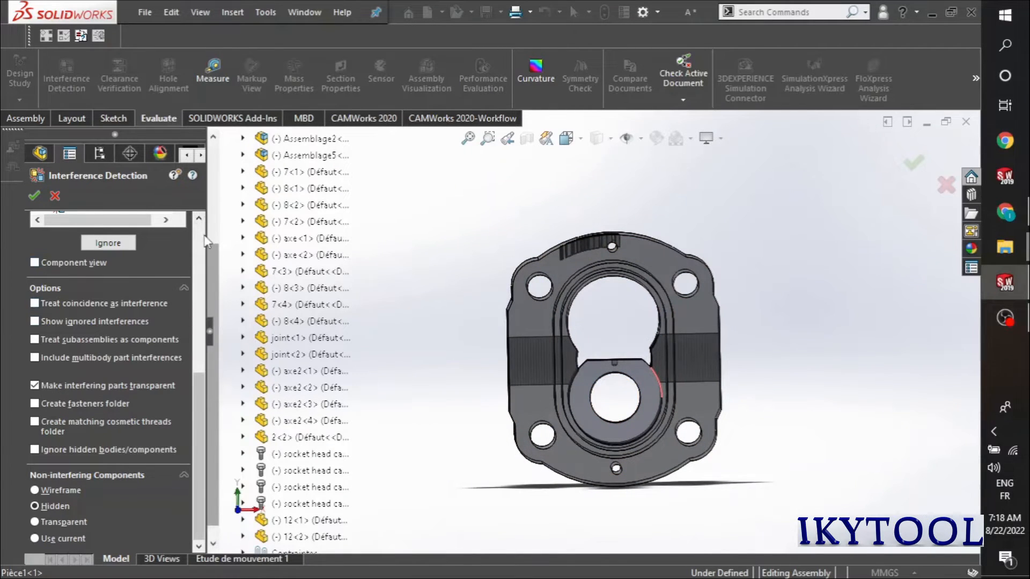
scroll(207, 242, "up", 5)
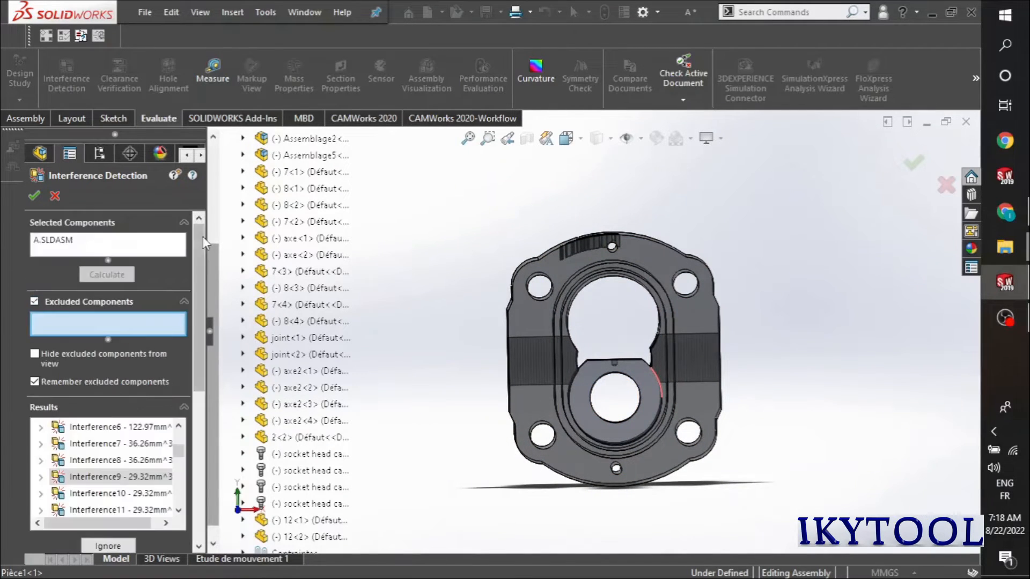
left_click(56, 202)
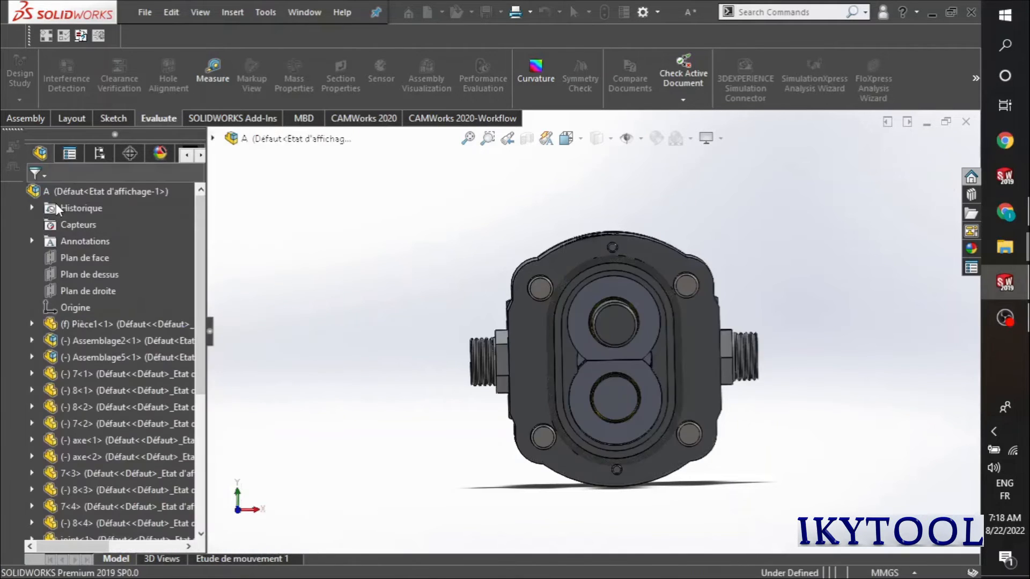
- Run Clearance Verification between socket head cap screw_iso-4 and the pump body Pièce1-1
middle_click_drag(665, 376, 581, 456)
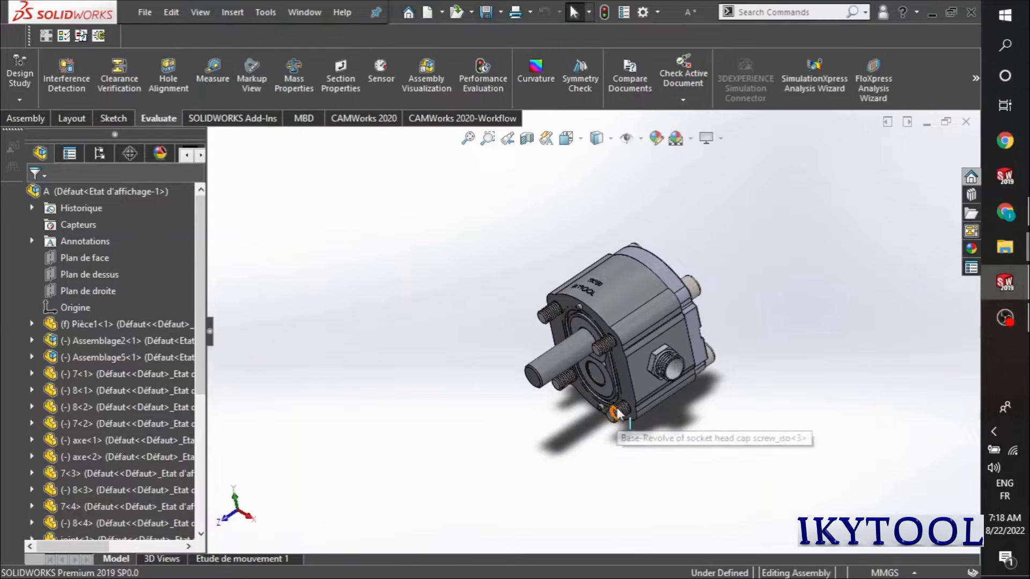
left_click(124, 91)
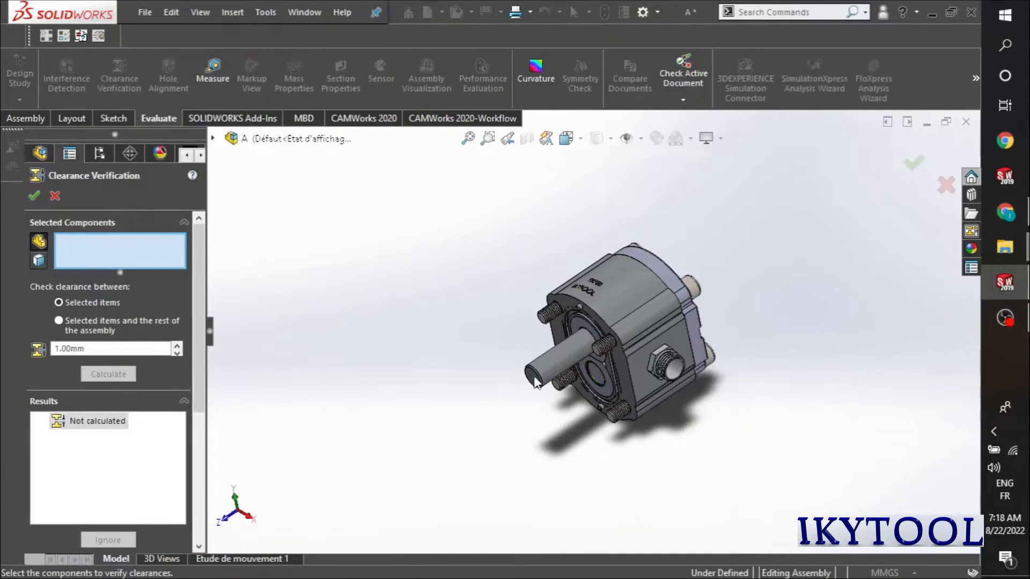
scroll(717, 326, "down", 5)
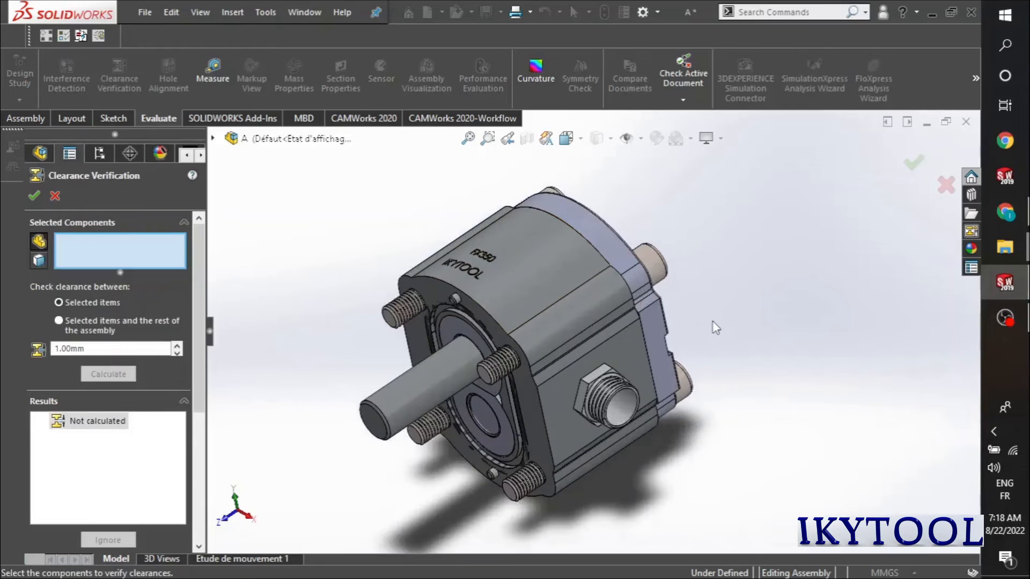
scroll(587, 285, "up", 2)
middle_click_drag(575, 268, 534, 352)
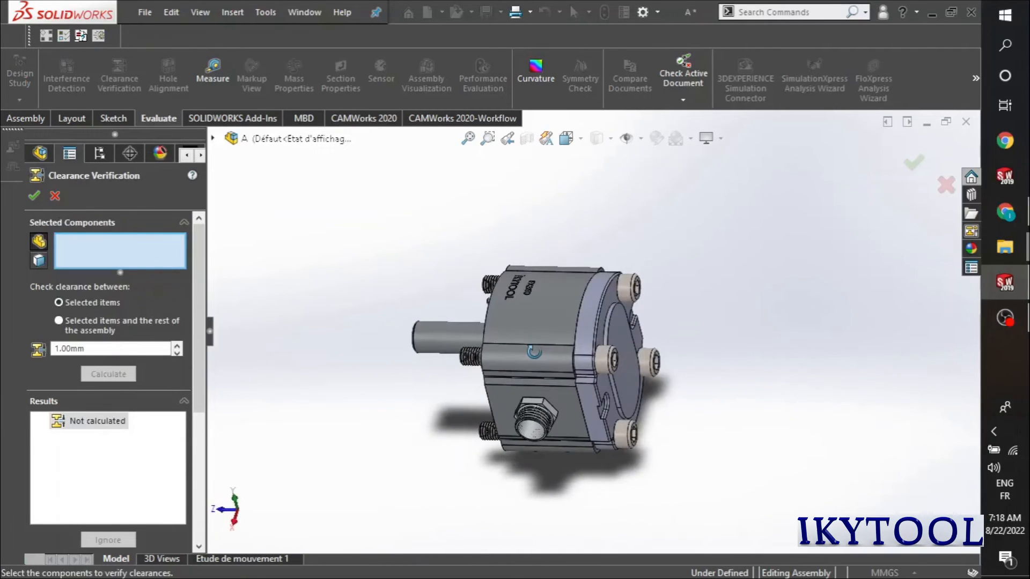
scroll(605, 378, "down", 5)
left_click(590, 314)
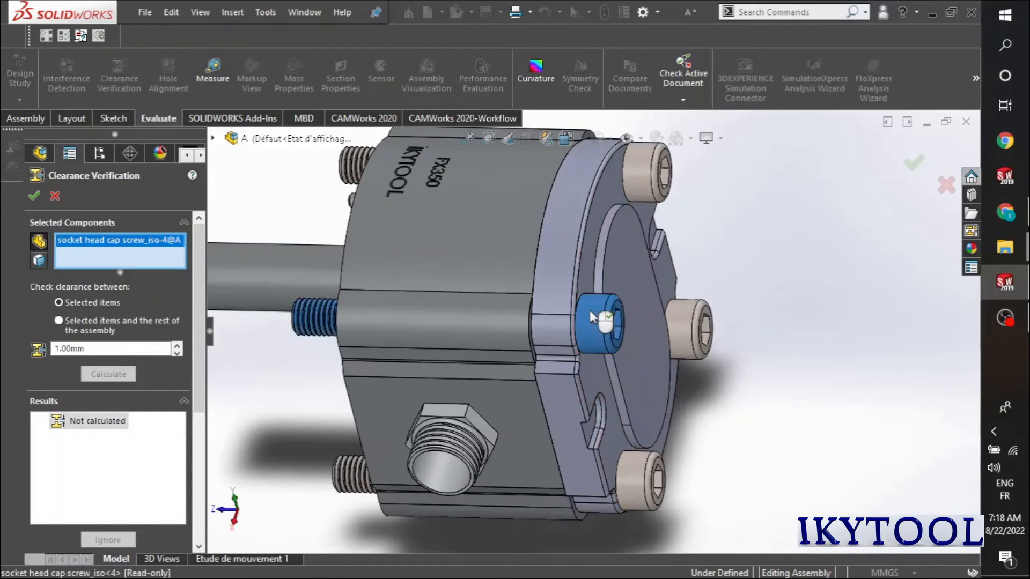
left_click(488, 329)
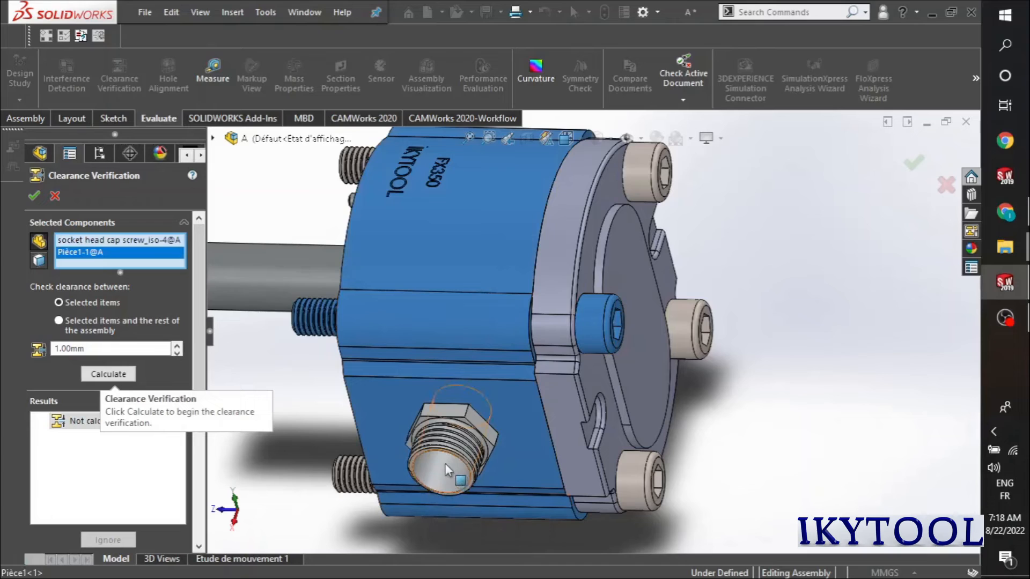
left_click(98, 374)
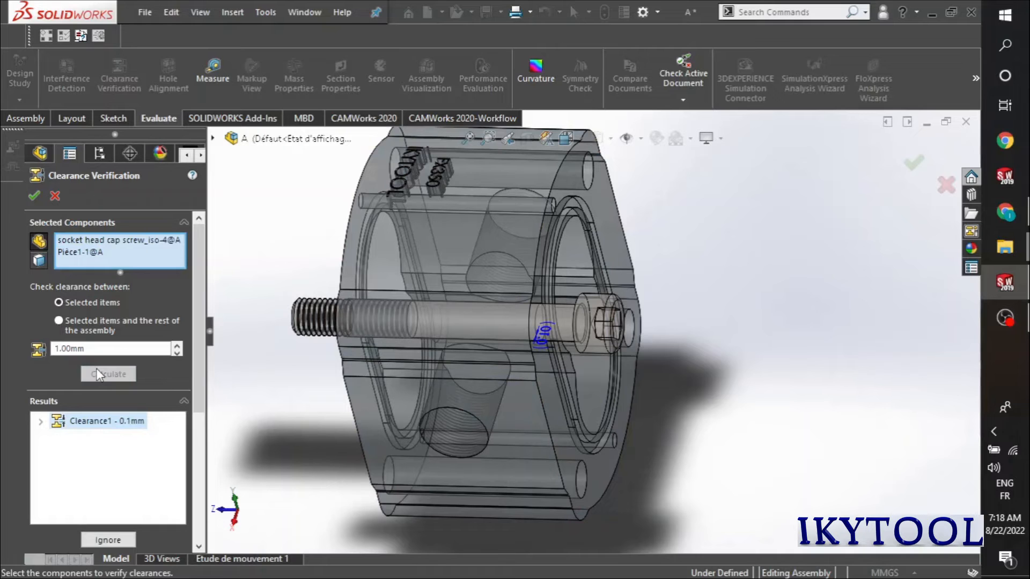
- Inspect the clearance between the screw and pump body, and recalculate with a minimum acceptable clearance of 0.03 mm
scroll(532, 334, "down", 2)
middle_click_drag(533, 339, 539, 382)
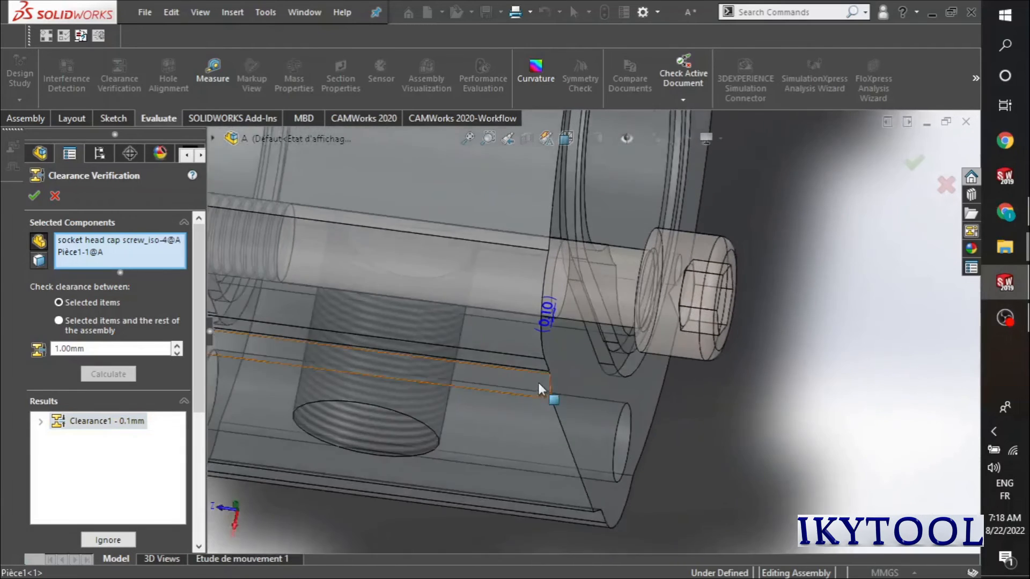
scroll(539, 382, "up", 4)
middle_click_drag(388, 288, 409, 225)
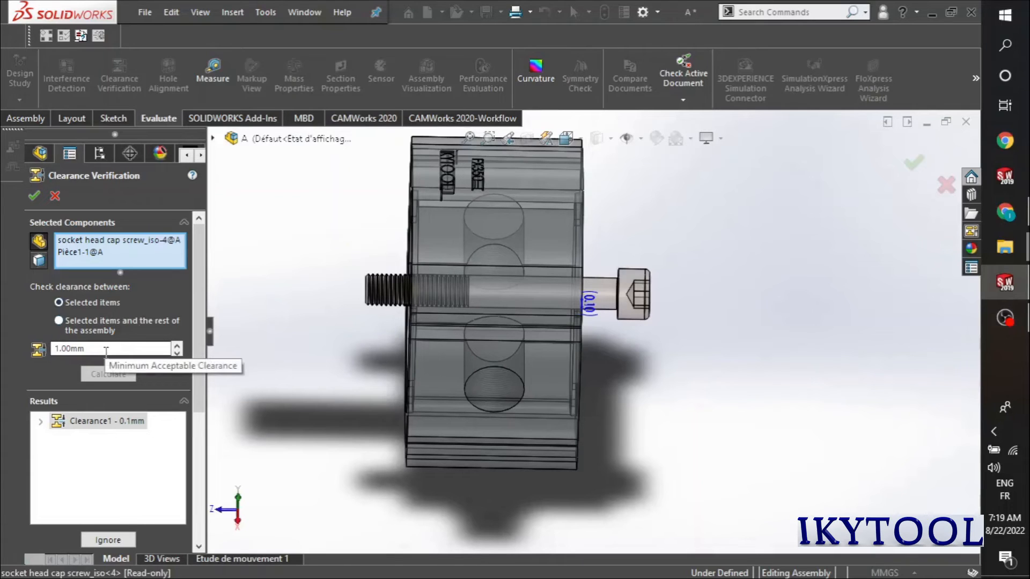
left_click_drag(106, 350, 53, 348)
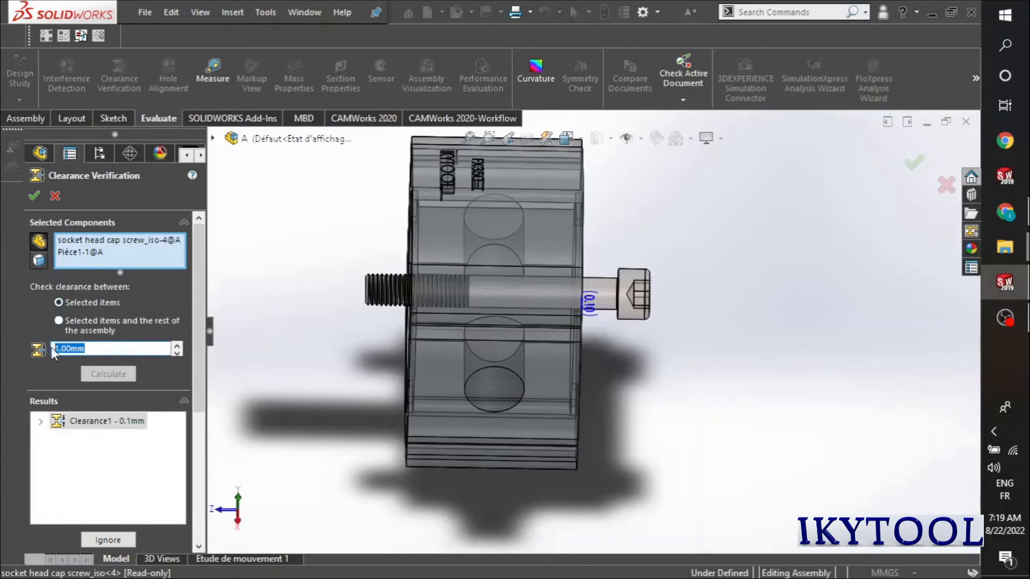
type("0.03")
key("Return")
left_click(110, 376)
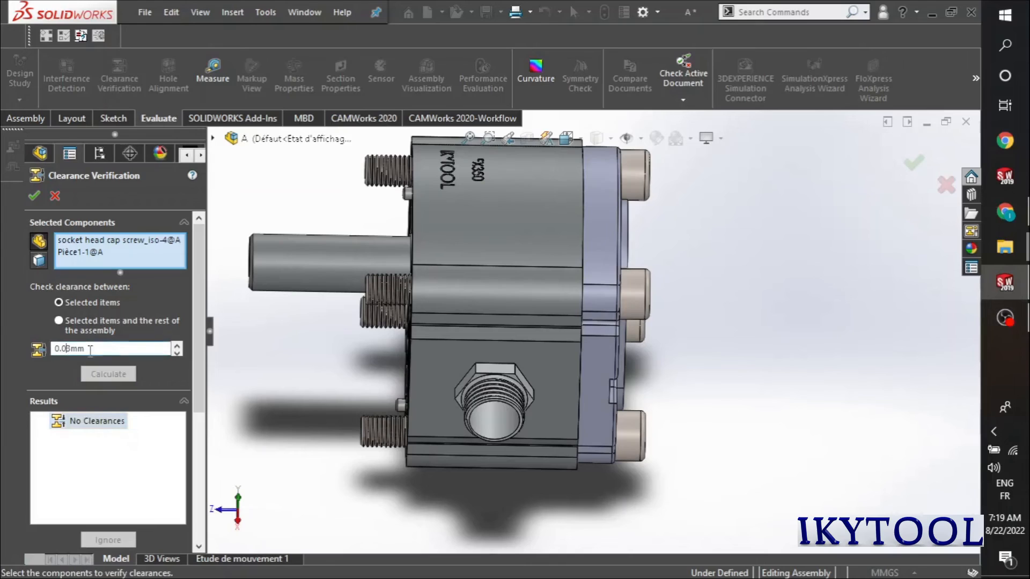
- Set the minimum acceptable clearance to 0.50 mm and recalculate the screw-to-body clearance
double_click(67, 348)
type("0.5")
key("Return")
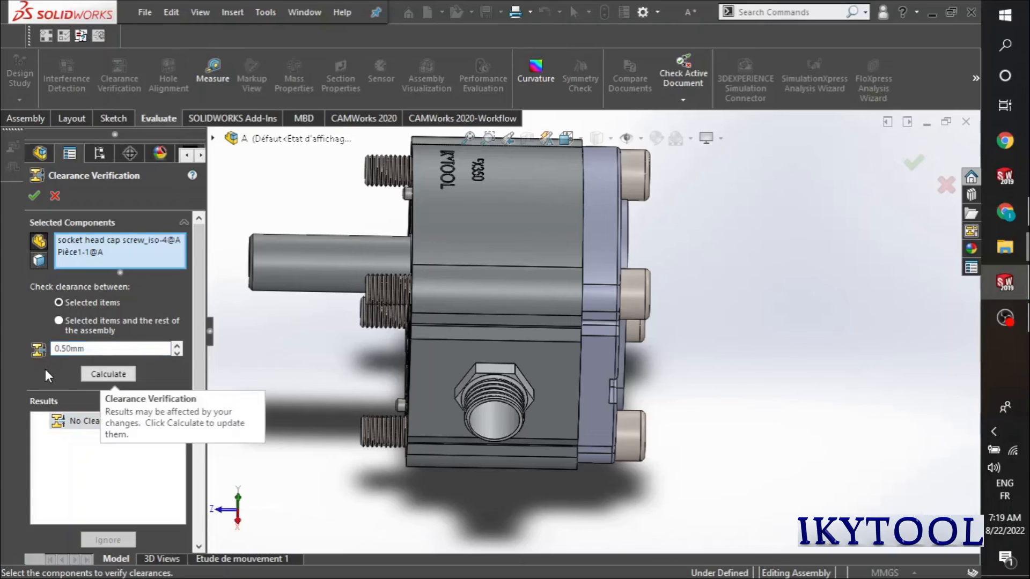
left_click(99, 373)
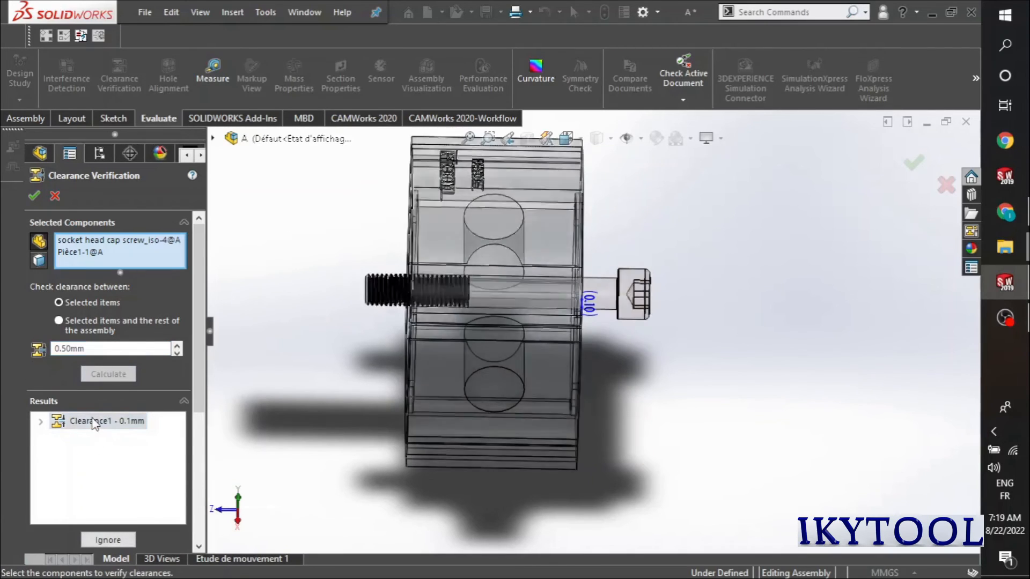
- Check which components are listed under Clearance1 and close Clearance Verification
left_click(41, 422)
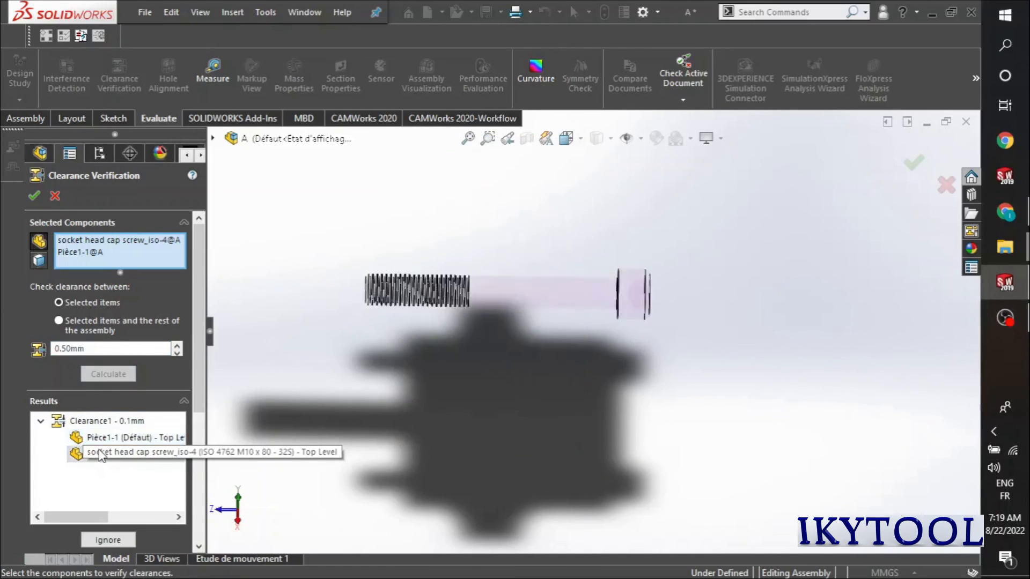
left_click(41, 421)
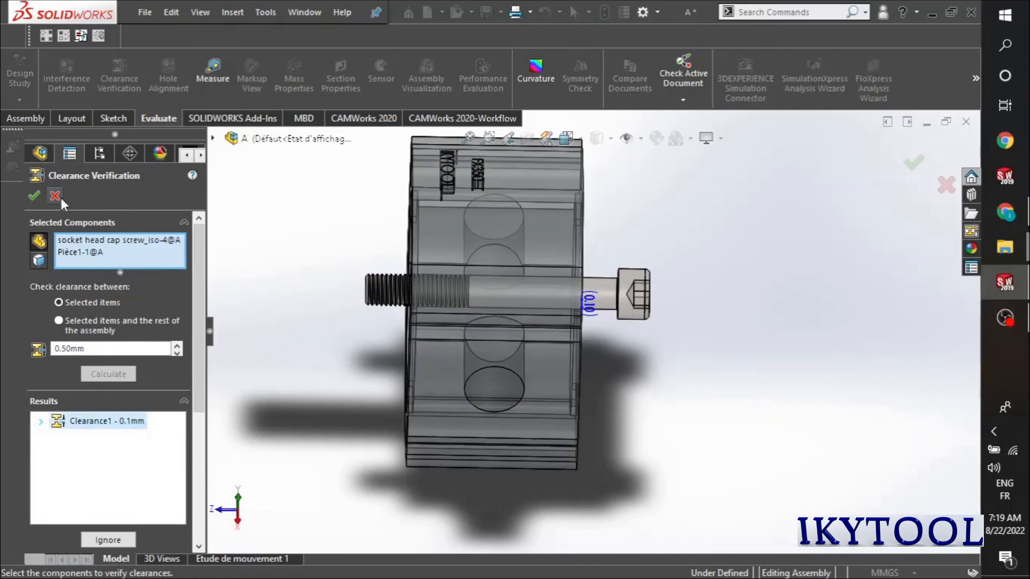
left_click(58, 195)
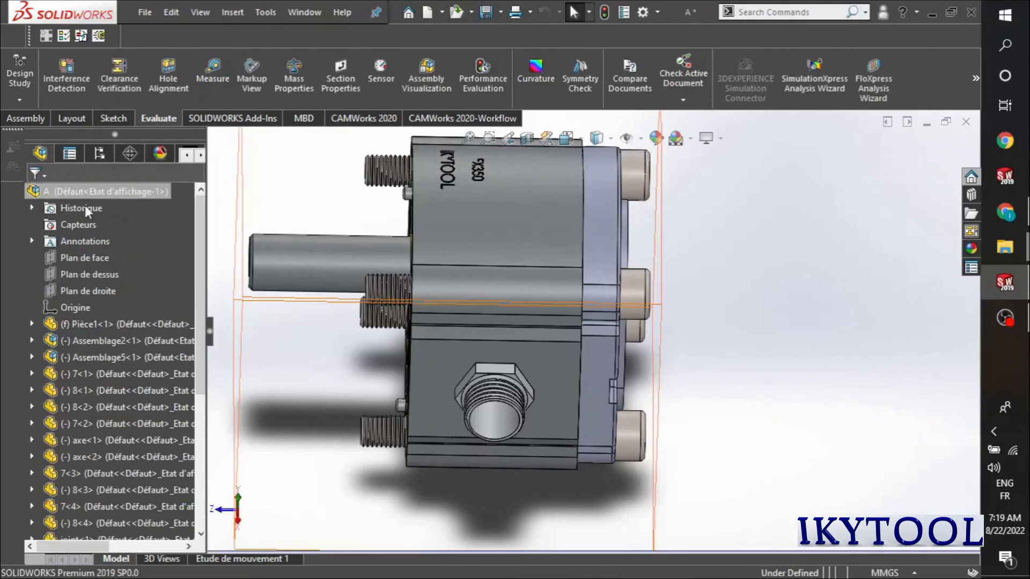
scroll(352, 292, "up", 5)
middle_click_drag(351, 291, 409, 322)
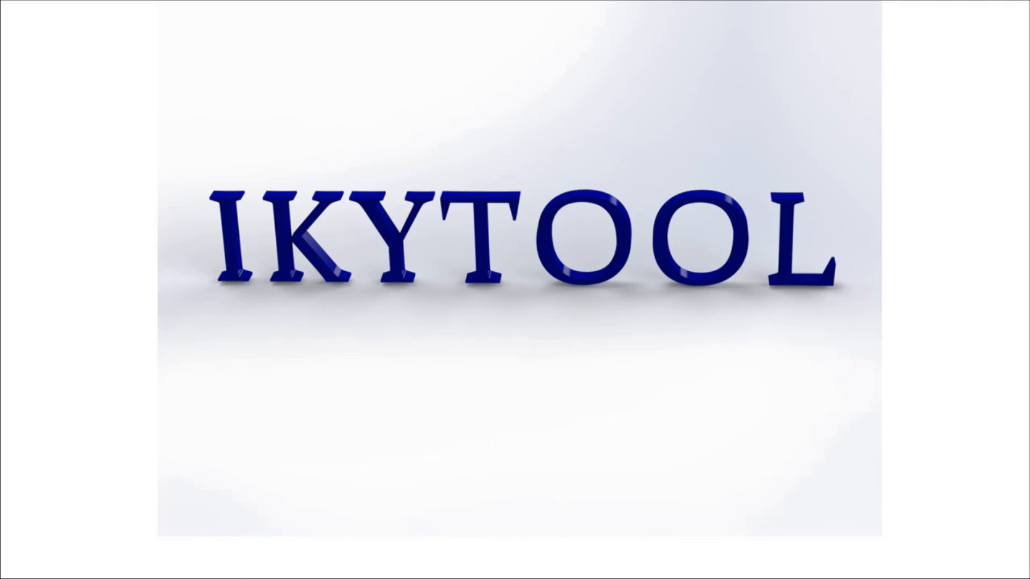